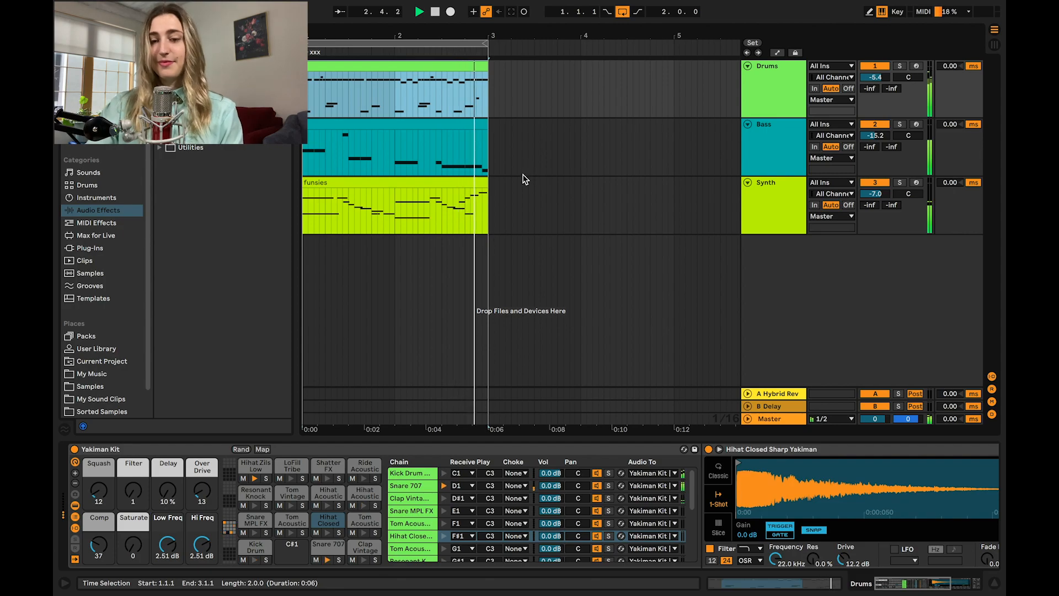
# Step: Audition the Drums and Bass tracks in solo, viewing the drum clip's notes and the bass device chain
pyautogui.click(900, 66)
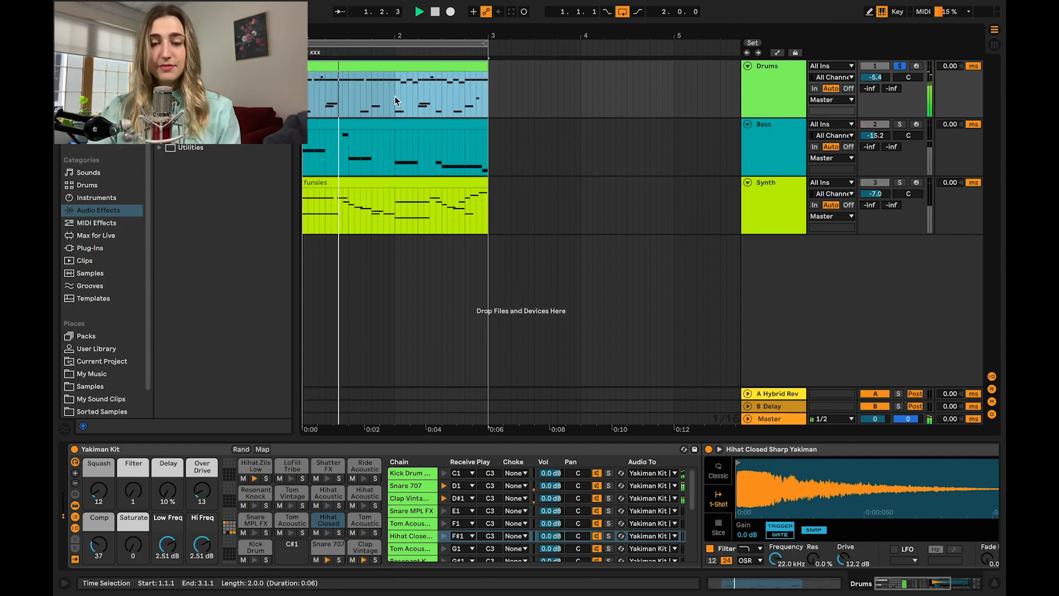
pyautogui.doubleClick(413, 66)
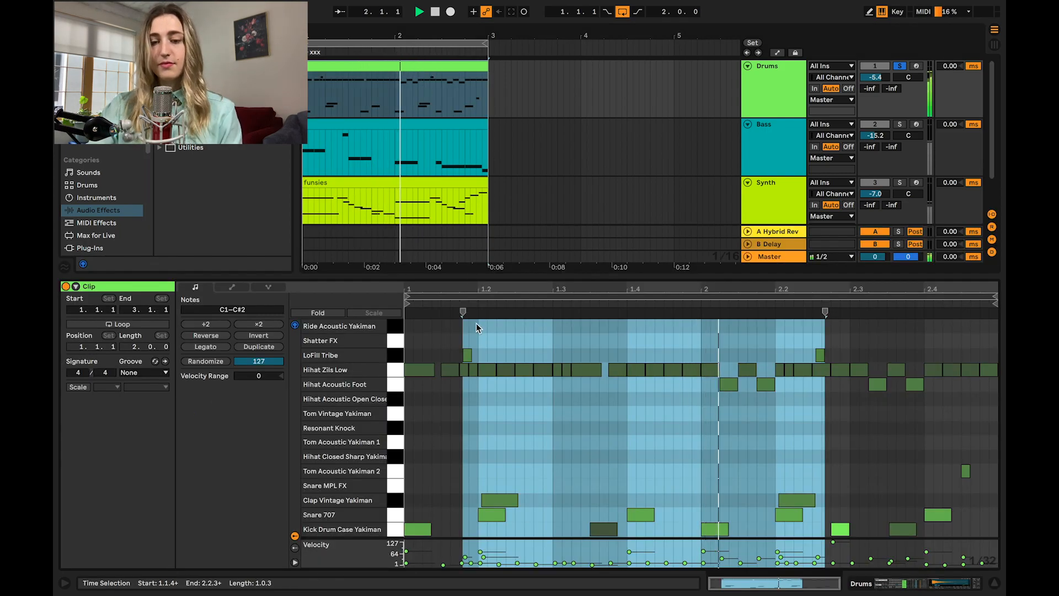
pyautogui.click(900, 126)
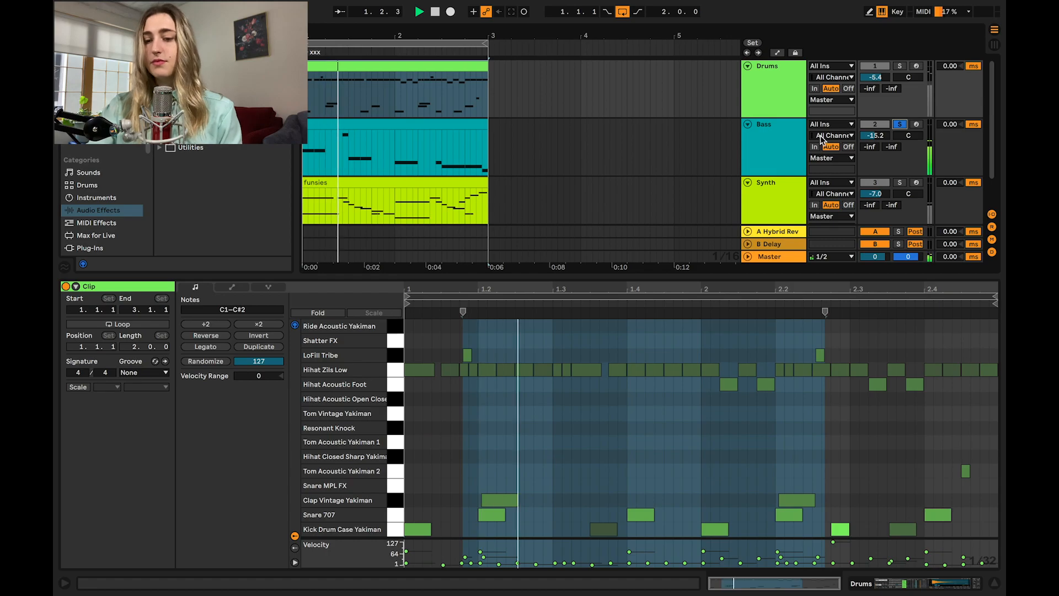
pyautogui.click(789, 141)
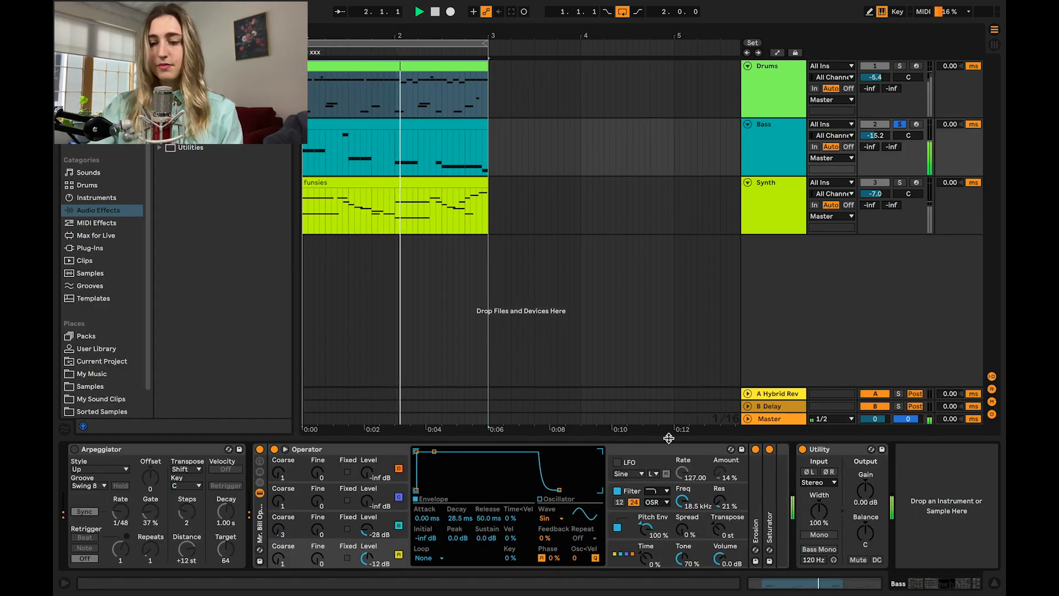
# Step: Solo the Synth track, look through its device chain and stop playback
pyautogui.click(901, 183)
pyautogui.click(772, 211)
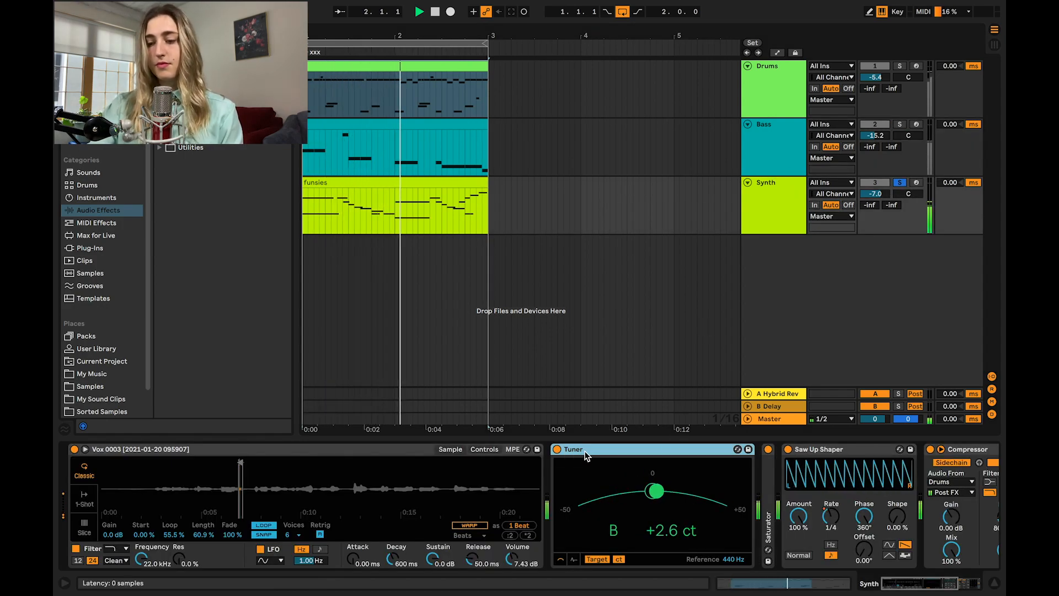
pyautogui.hscroll(5, 629, 495)
pyautogui.hscroll(-5, 630, 494)
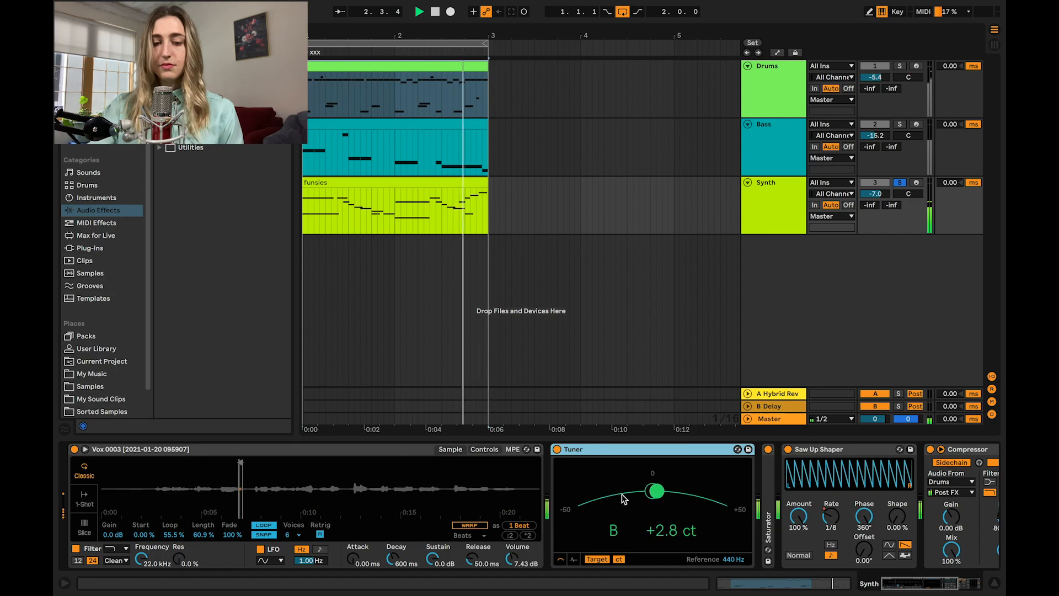
pyautogui.press('space')
# Step: Try shifting the vocal sample's start and end markers and changing its loop settings in the synth's sampler
pyautogui.moveTo(240, 462); pyautogui.dragTo(147, 463)
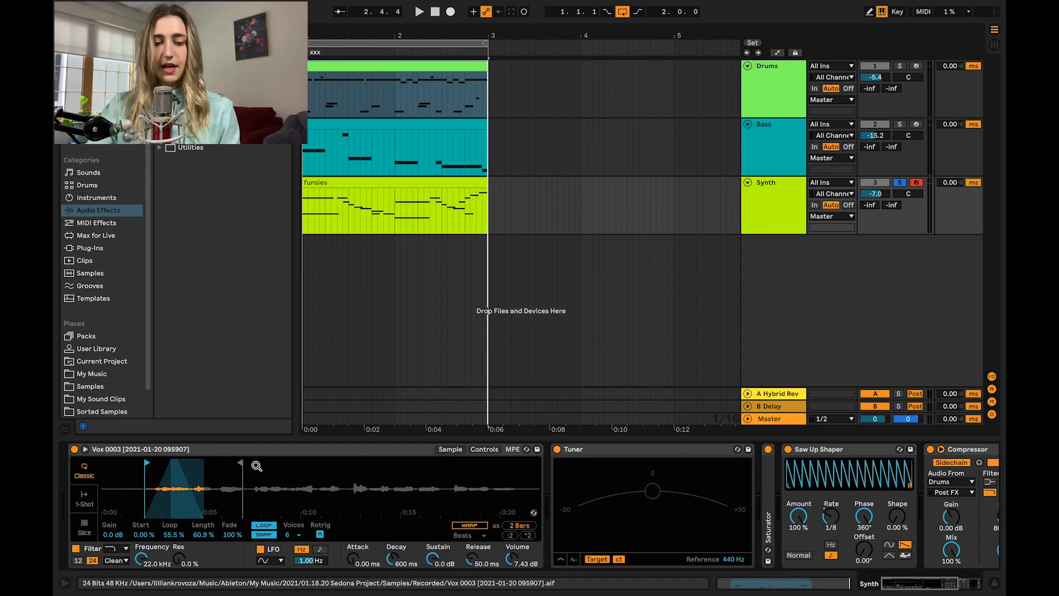
pyautogui.moveTo(250, 462); pyautogui.dragTo(368, 463)
pyautogui.moveTo(147, 463); pyautogui.dragTo(121, 463)
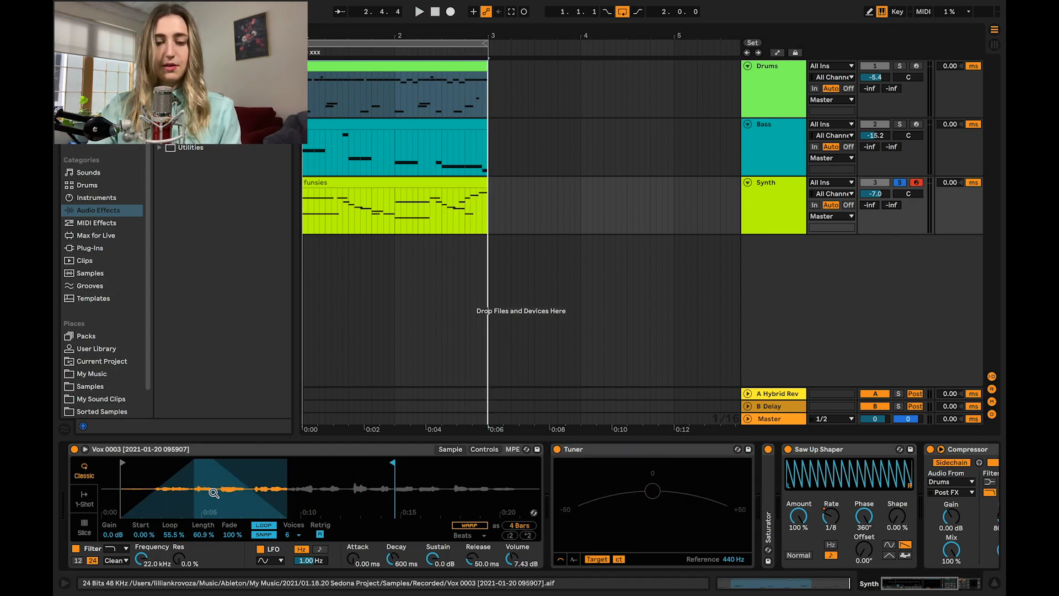
pyautogui.moveTo(201, 533); pyautogui.dragTo(202, 499)
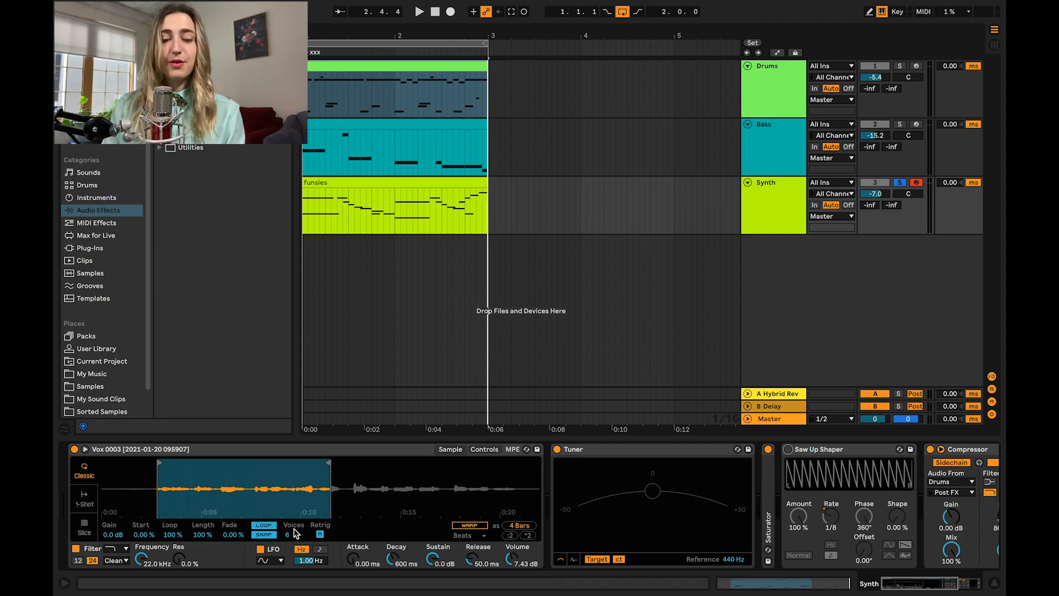
# Step: Undo the sample region and loop changes in the synth's sampler
pyautogui.press('super+z')
pyautogui.press('super+z')
pyautogui.press('super+z')
pyautogui.press('super+z')
pyautogui.press('super+z')
pyautogui.press('super+z')
pyautogui.press('super+z')
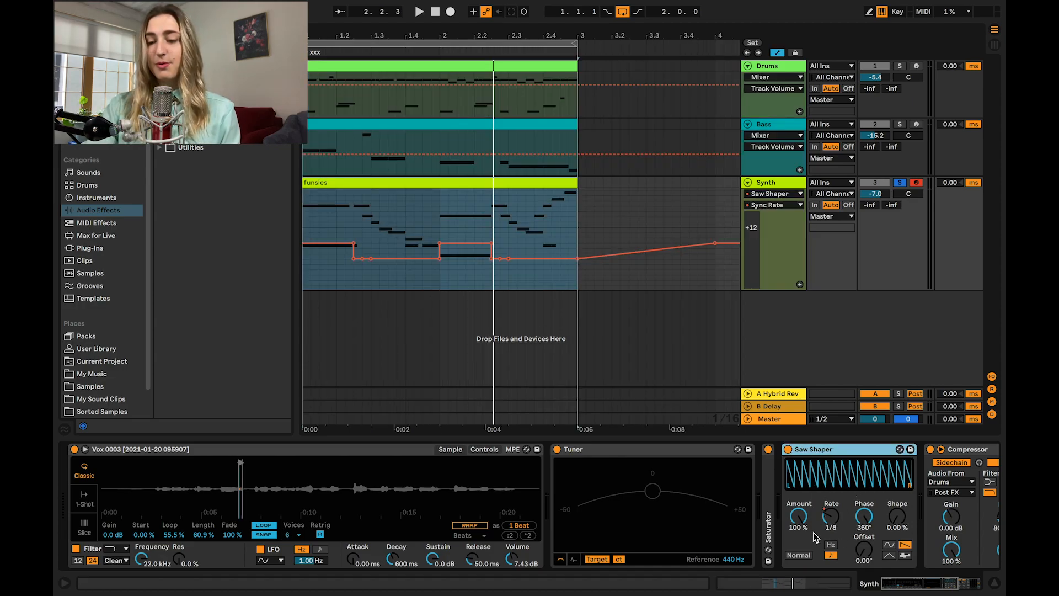
# Step: Compare the synth with Saw Shaper bypassed and enabled during playback, and show the automation of its sync rate
pyautogui.press('space')
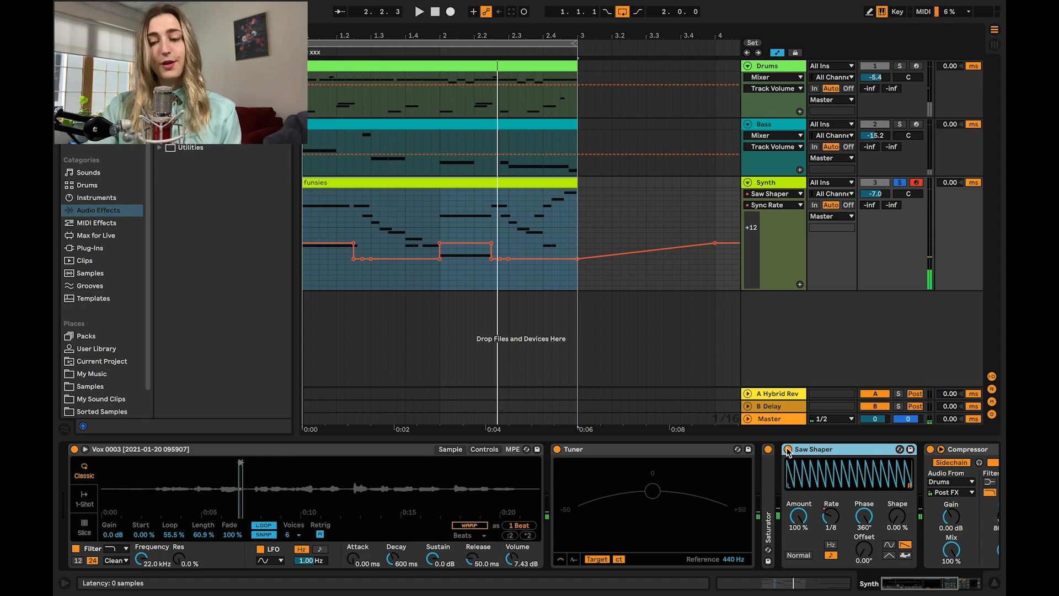
pyautogui.click(787, 449)
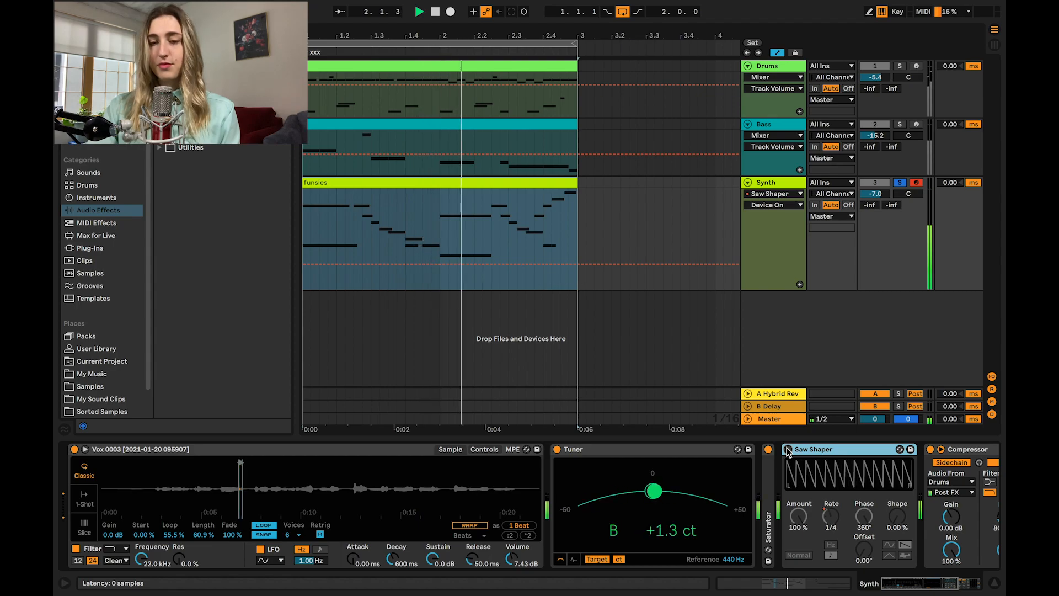
pyautogui.click(787, 449)
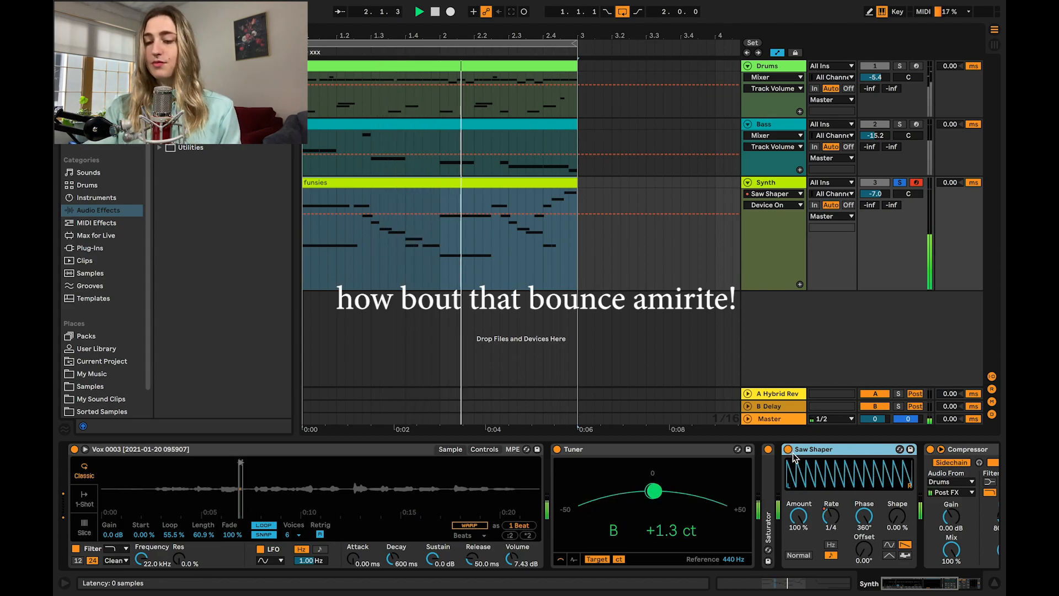
pyautogui.click(833, 514)
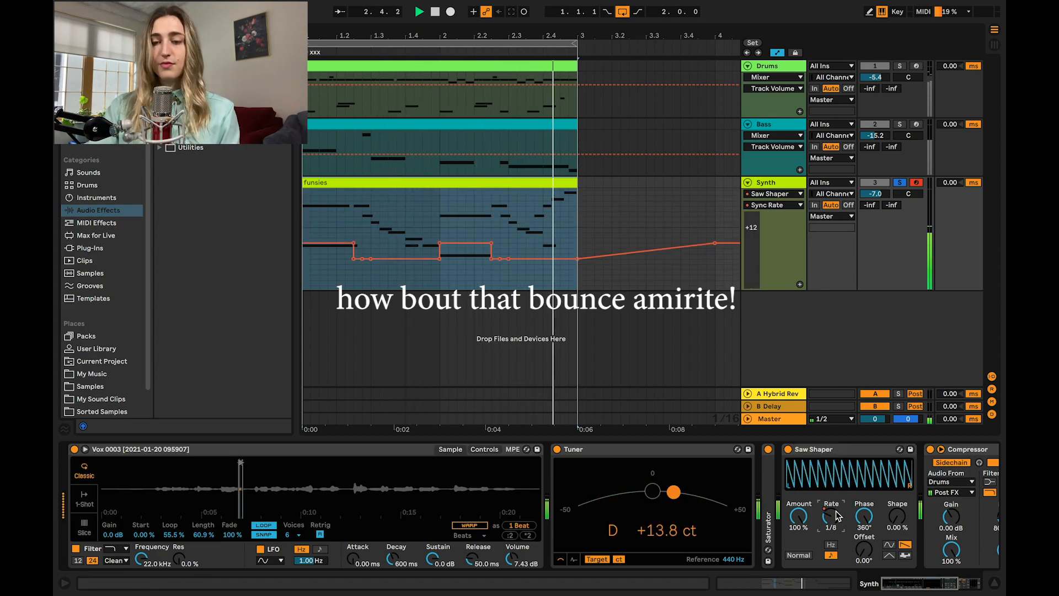
pyautogui.press('space')
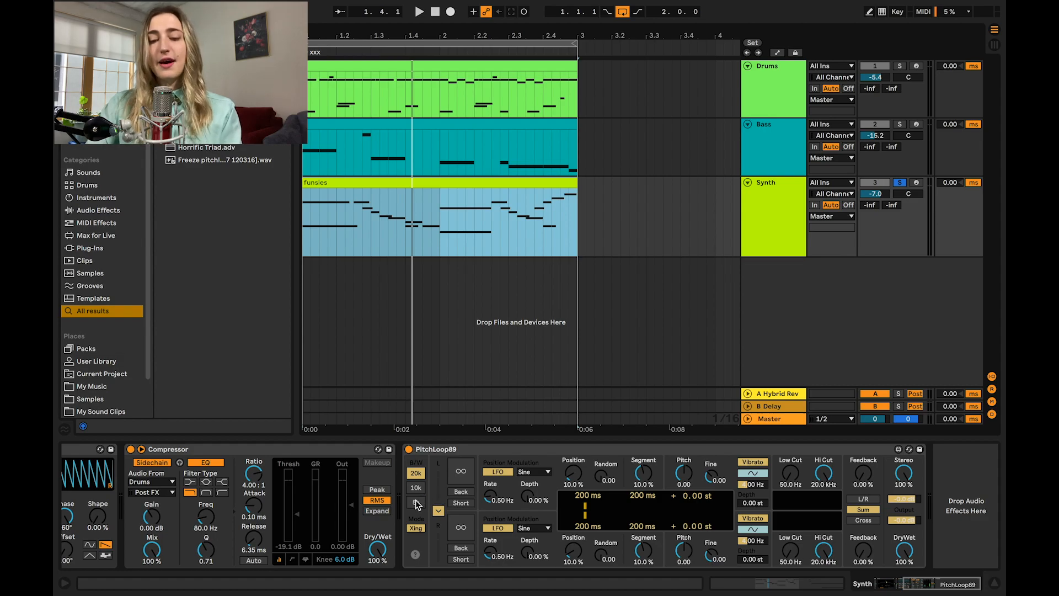
# Step: Compare PitchLoop89's 10k and 5k bandwidth settings on the synth during playback
pyautogui.press('space')
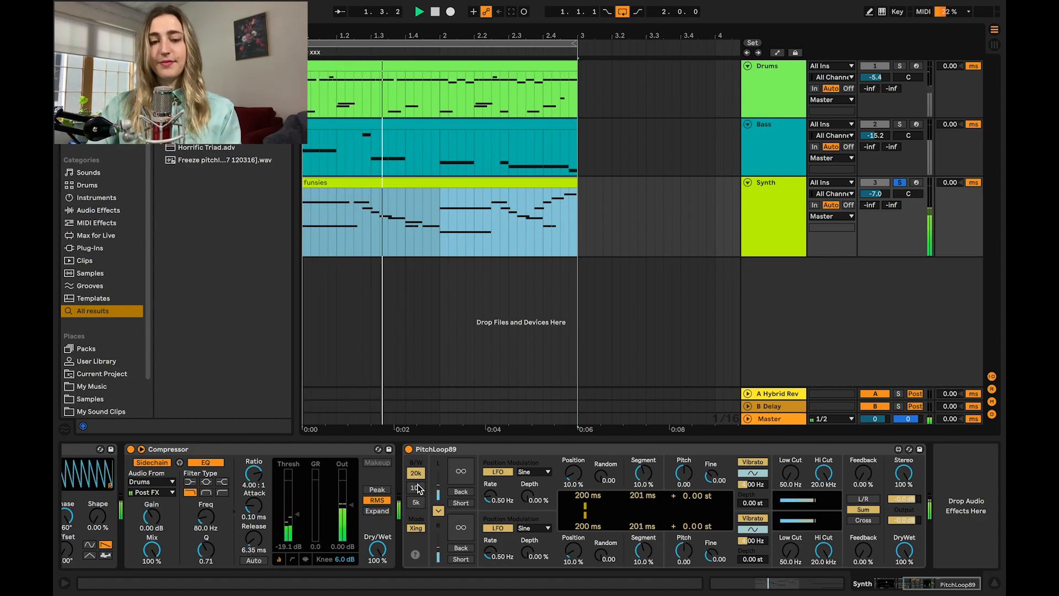
pyautogui.click(417, 487)
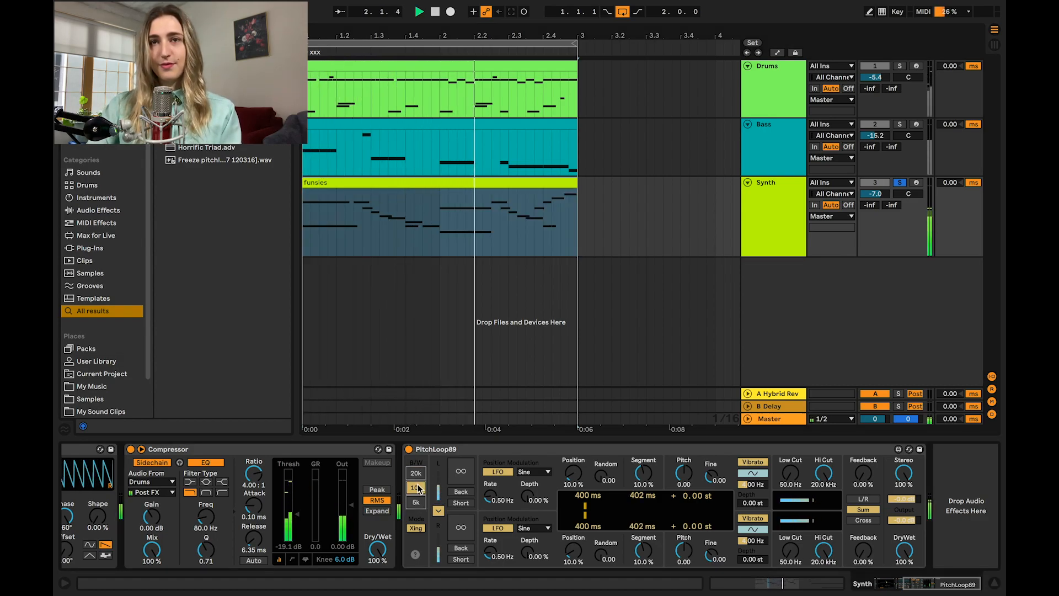
pyautogui.click(418, 502)
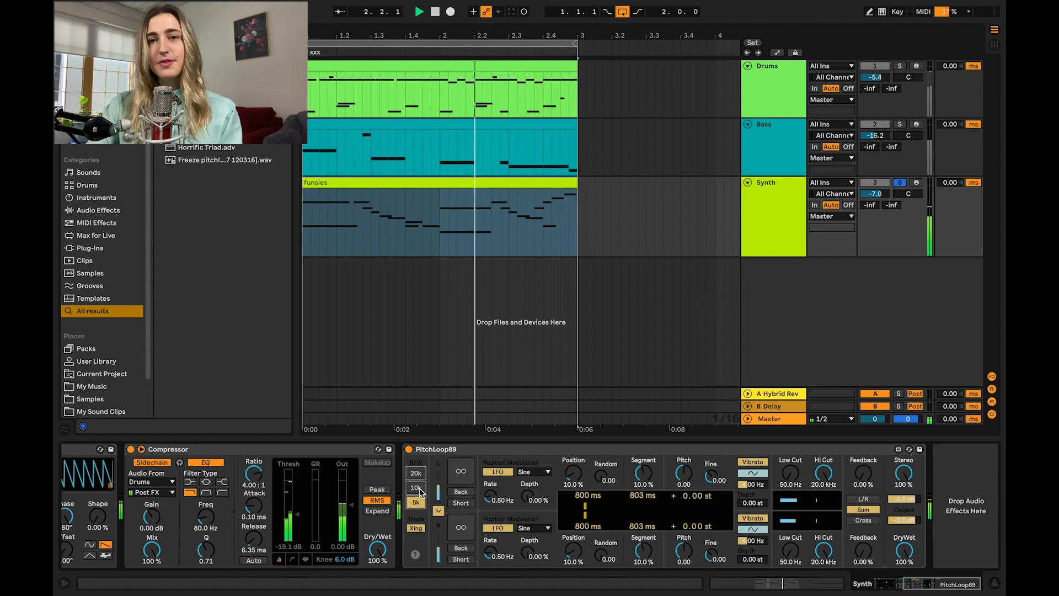
pyautogui.click(416, 488)
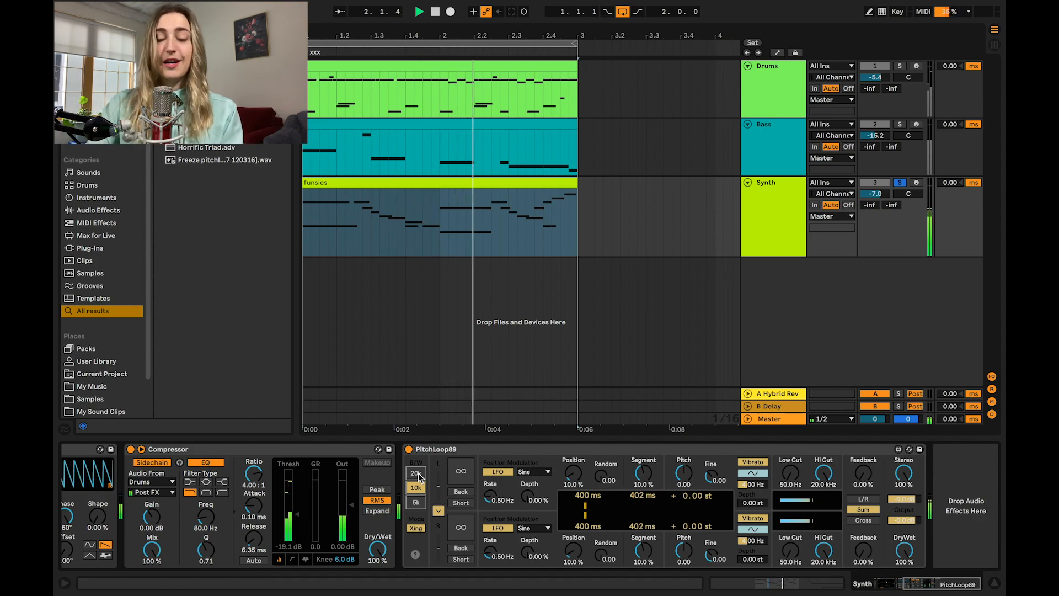
pyautogui.click(417, 502)
pyautogui.click(417, 489)
pyautogui.click(417, 501)
pyautogui.press('space')
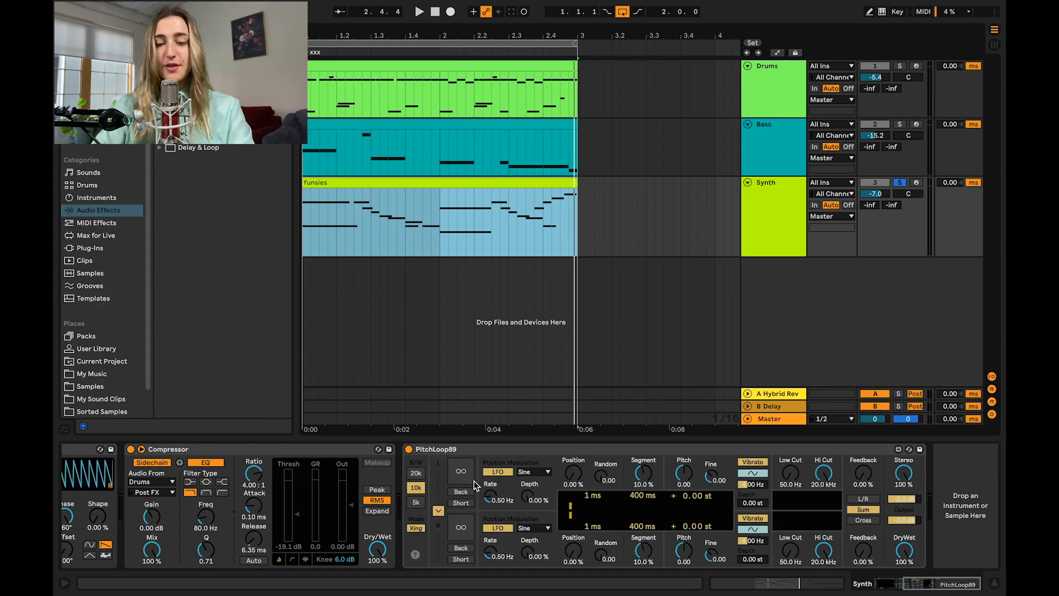
# Step: Freeze both PitchLoop89 channels during playback and set Position to 59.1 %, Random to 0.80 and Segment to 21.9 %
pyautogui.press('space')
pyautogui.click(460, 472)
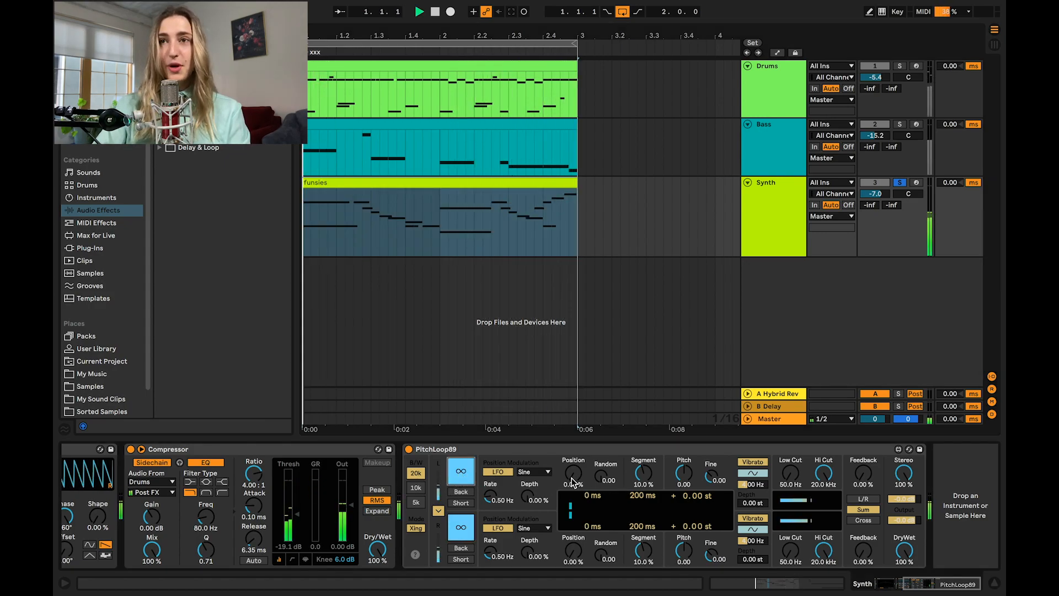
pyautogui.moveTo(573, 482); pyautogui.dragTo(590, 403)
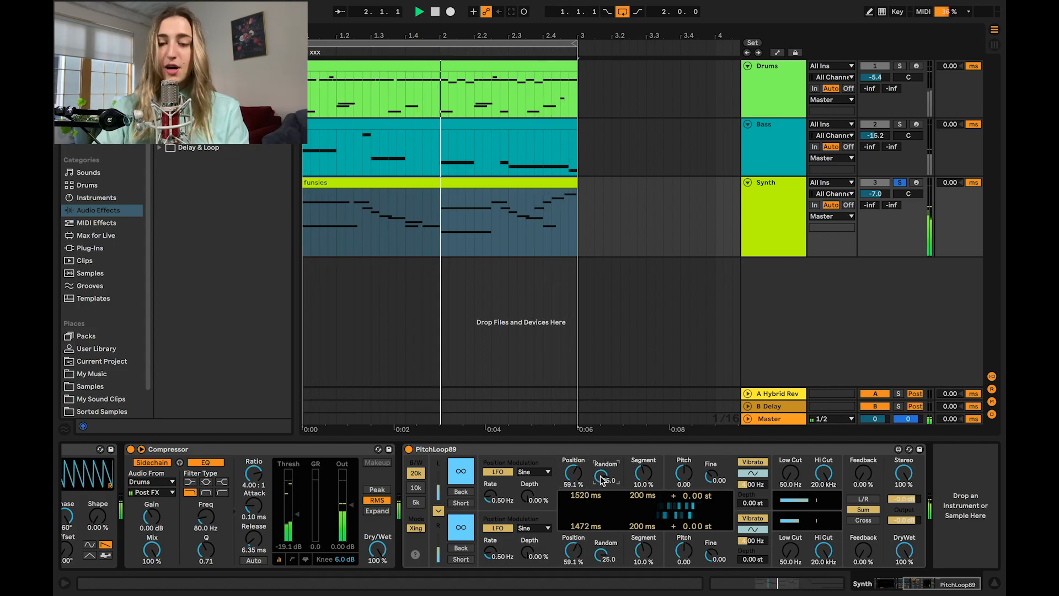
pyautogui.moveTo(600, 475); pyautogui.dragTo(607, 527)
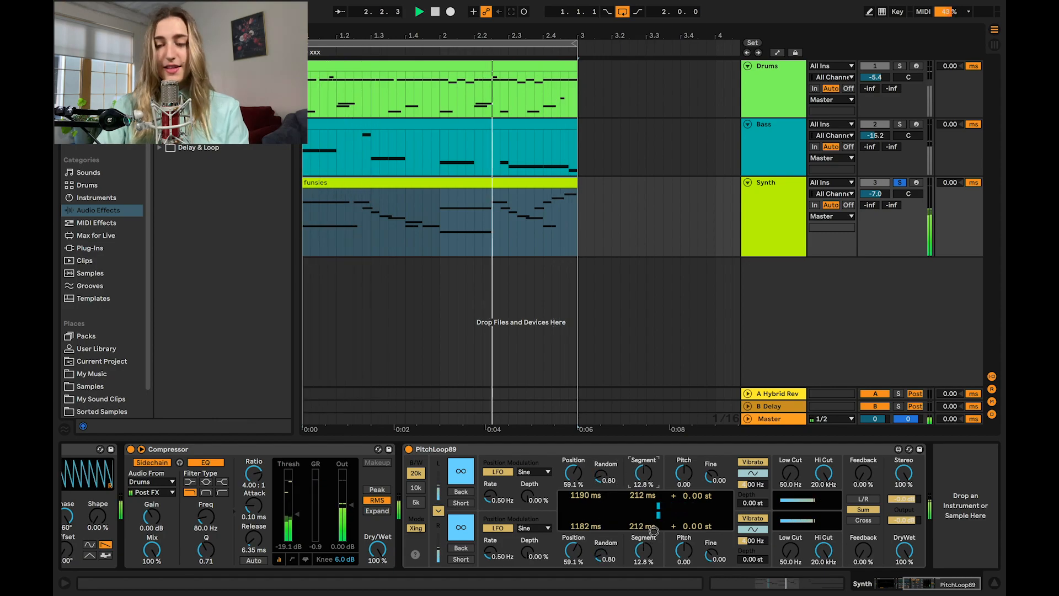
pyautogui.moveTo(644, 478); pyautogui.dragTo(644, 386)
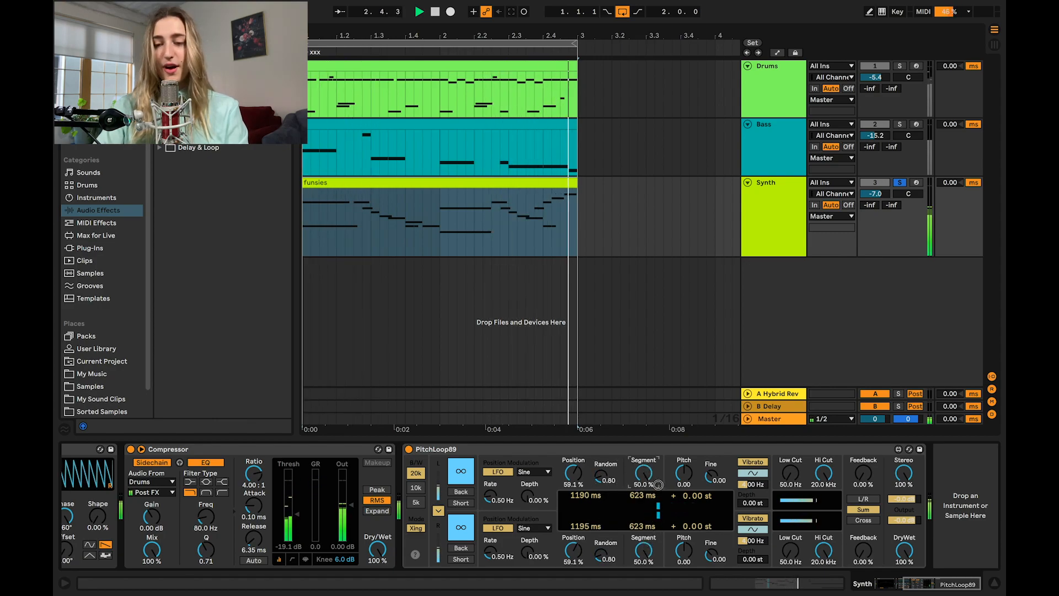
pyautogui.moveTo(658, 485); pyautogui.dragTo(660, 502)
# Step: Recapture the frozen loop in PitchLoop89 at 10k bandwidth, and again at 20k
pyautogui.click(417, 487)
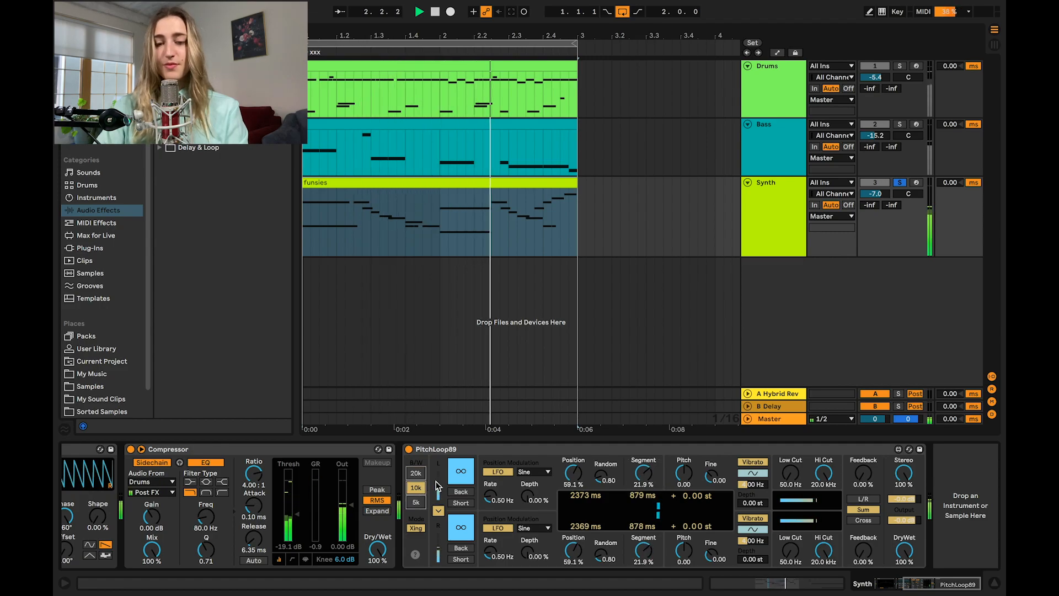
pyautogui.click(460, 473)
pyautogui.click(461, 473)
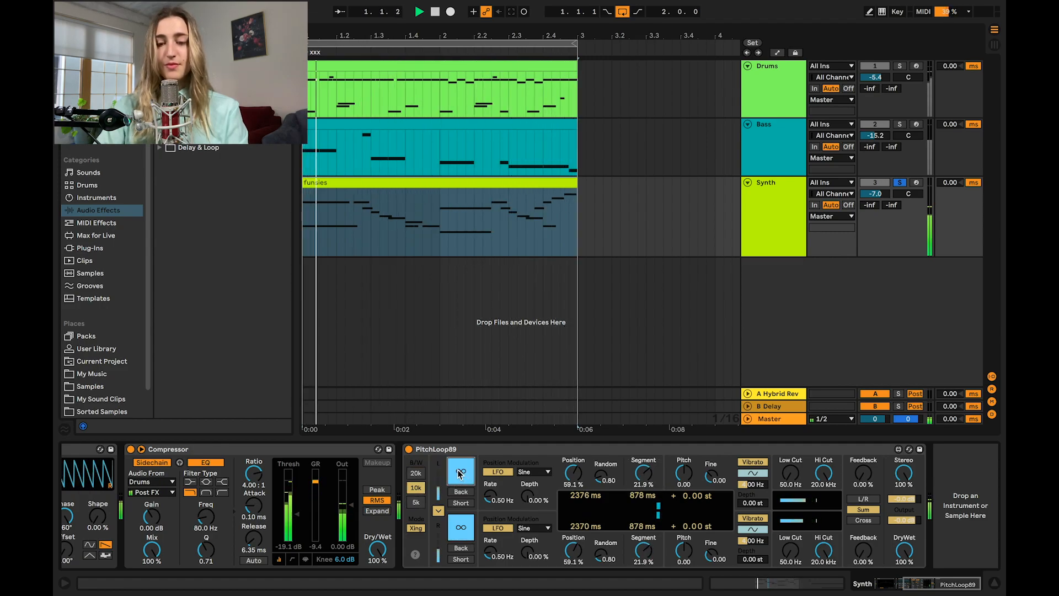
pyautogui.click(416, 473)
pyautogui.click(462, 470)
pyautogui.click(462, 471)
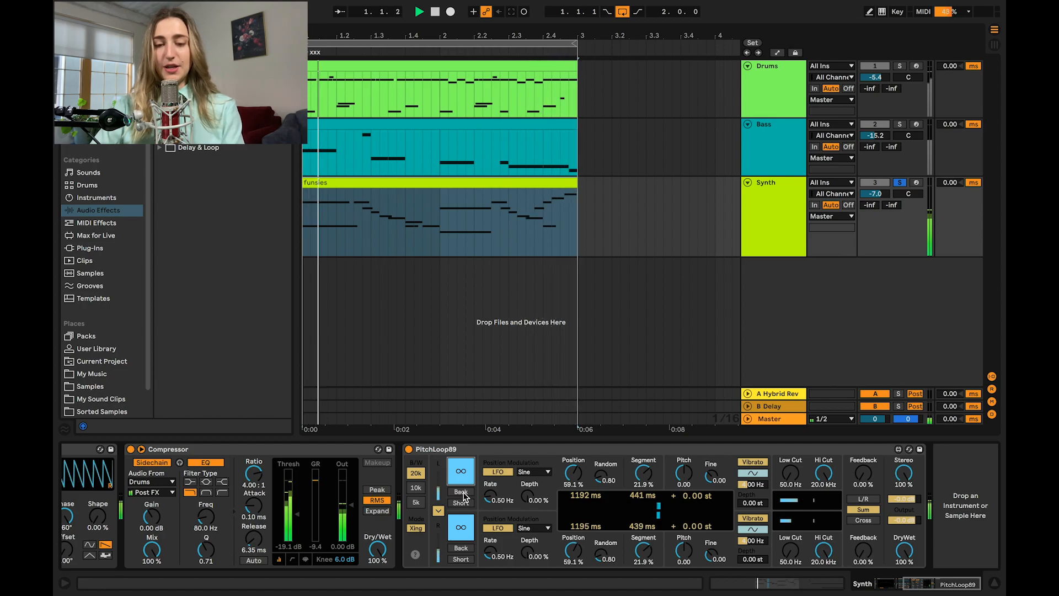
# Step: Turn on backward playback for both PitchLoop89 channels and set Pitch to 12 semitones
pyautogui.click(464, 492)
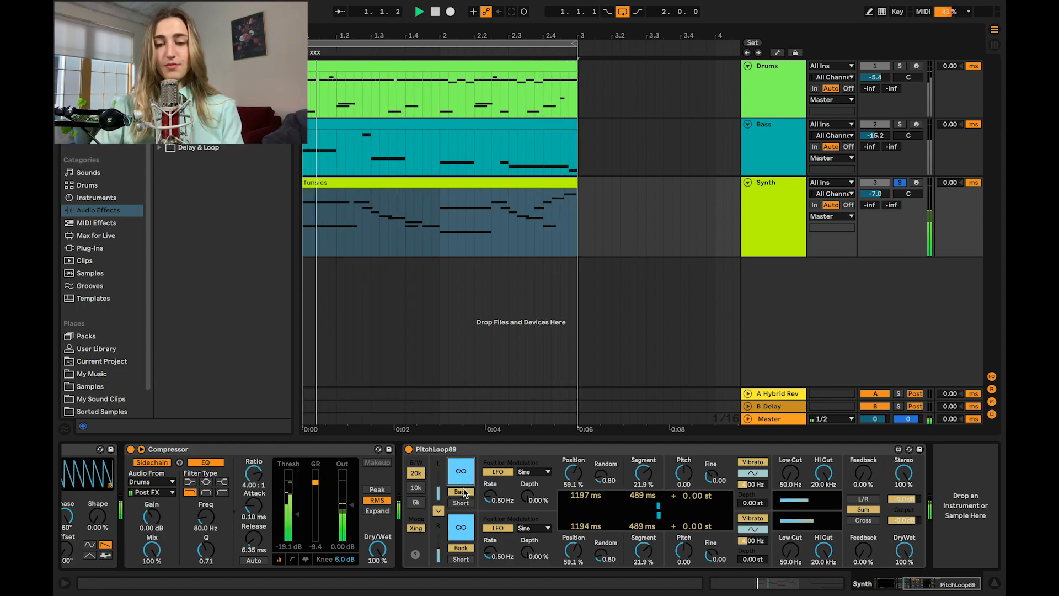
pyautogui.press('space')
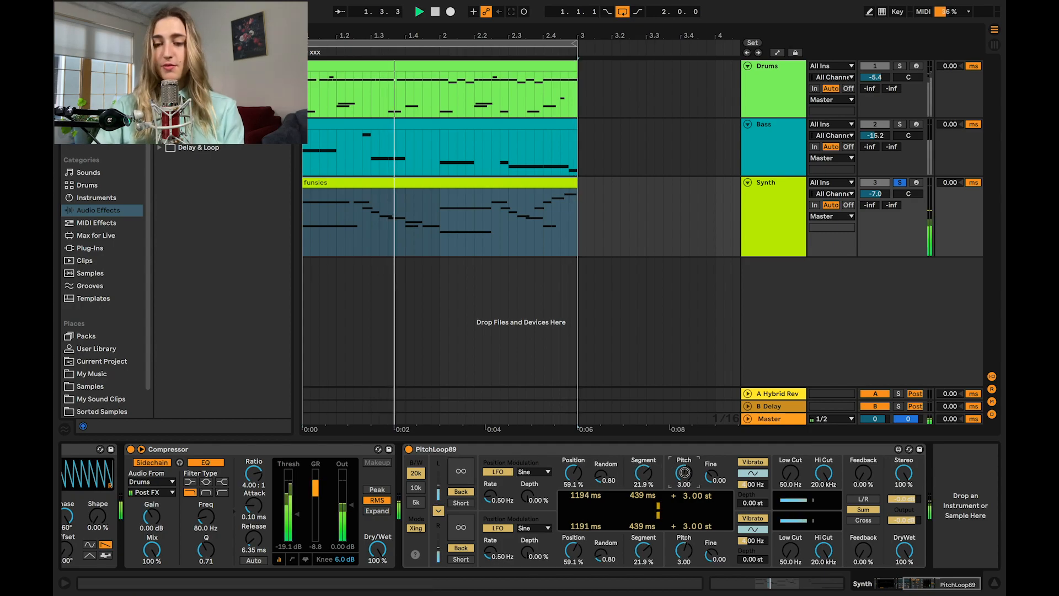
pyautogui.moveTo(685, 474); pyautogui.dragTo(687, 453)
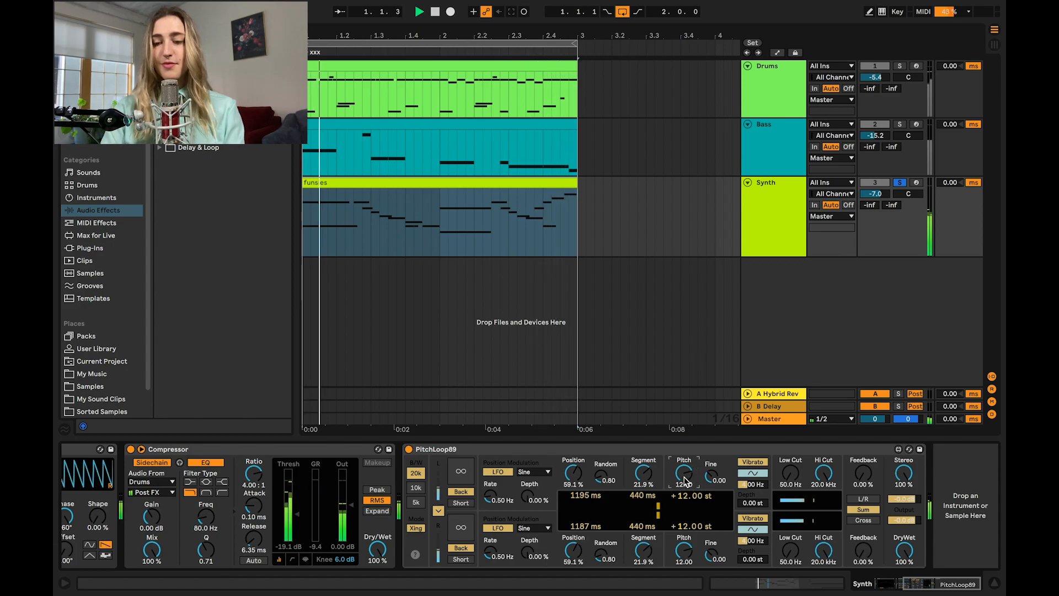
pyautogui.moveTo(684, 478); pyautogui.dragTo(684, 523)
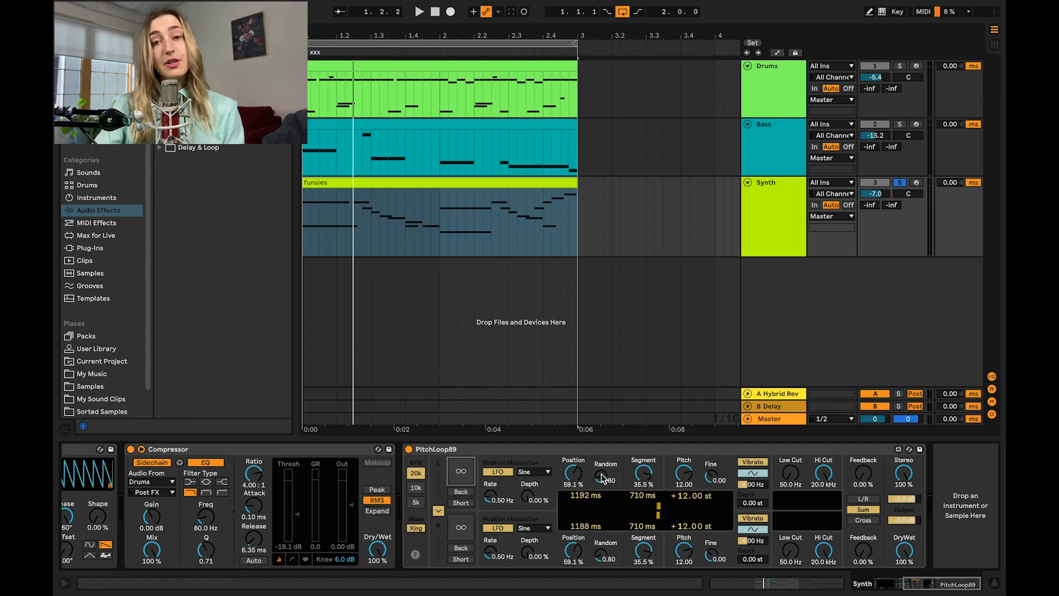
# Step: Set PitchLoop89's Random amount to 0.00 while playing the synth, and stop playback
pyautogui.scroll(3, 601, 474)
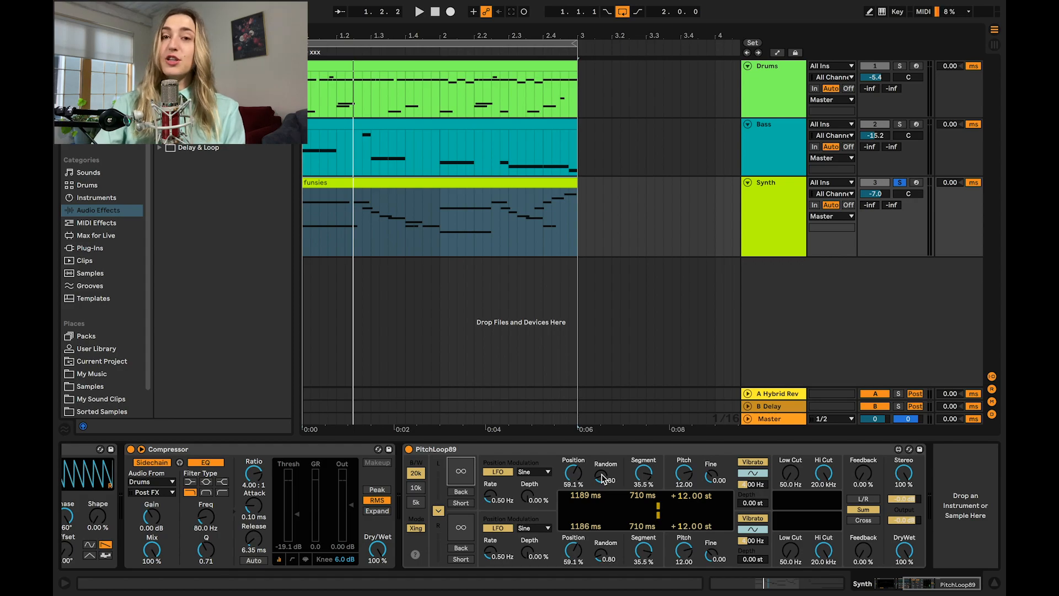
pyautogui.press('space')
pyautogui.moveTo(602, 473)
pyautogui.mouseDown()
pyautogui.moveTo(620, 404)
pyautogui.moveTo(622, 477)
pyautogui.mouseUp()
pyautogui.press('space')
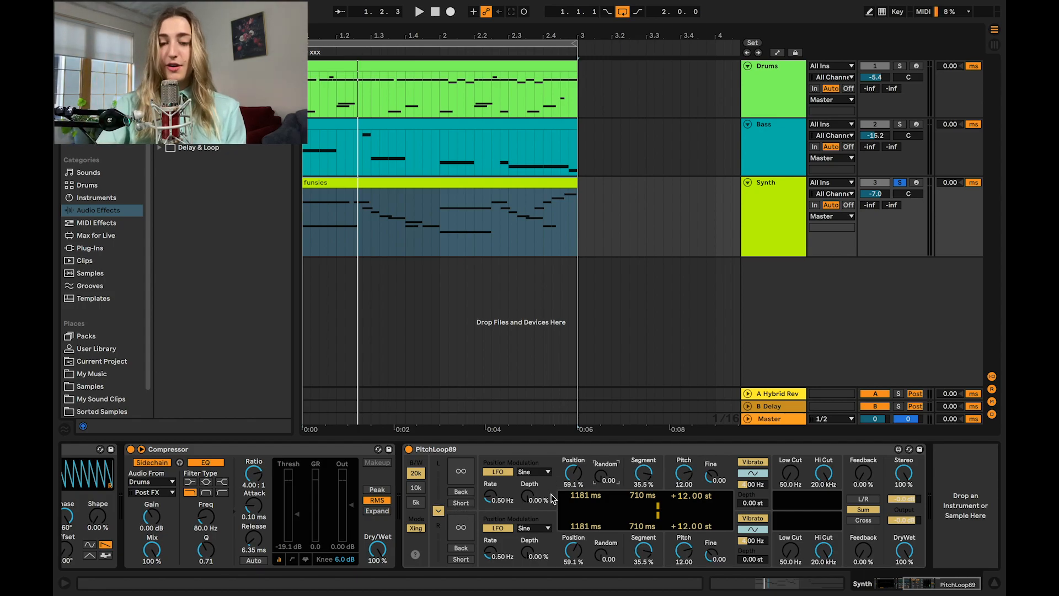
# Step: Set the rate of PitchLoop89's sine position modulation LFO to 10.0 Hz
pyautogui.click(533, 473)
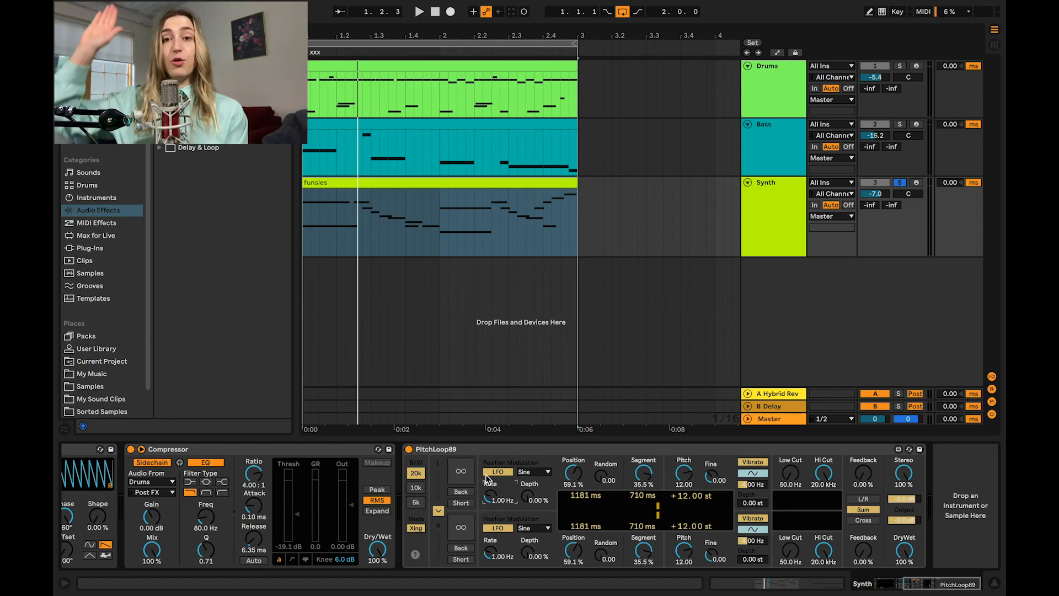
pyautogui.moveTo(485, 475); pyautogui.dragTo(485, 441)
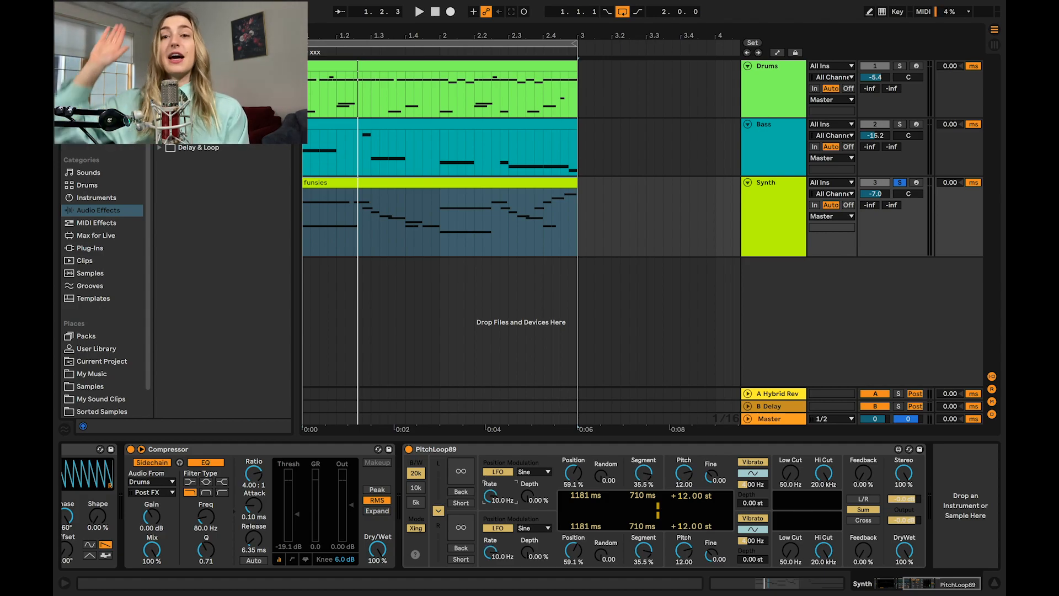
# Step: Set PitchLoop89's position modulation Depth to 100 % and its vibrato to 12.6 Hz and 12.00 st while auditioning the synth
pyautogui.press('space')
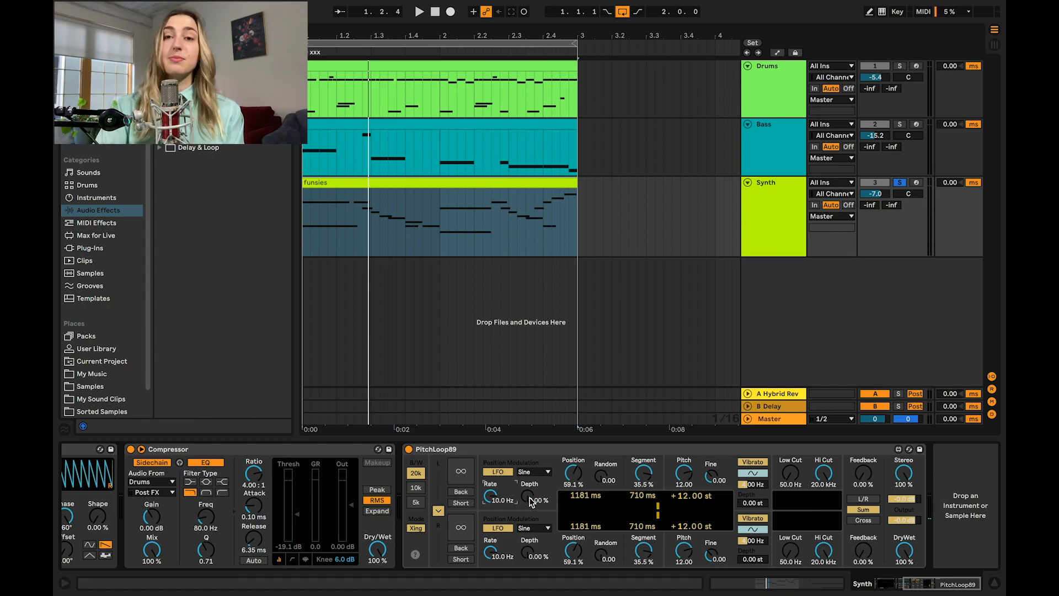
pyautogui.moveTo(530, 499); pyautogui.dragTo(531, 417)
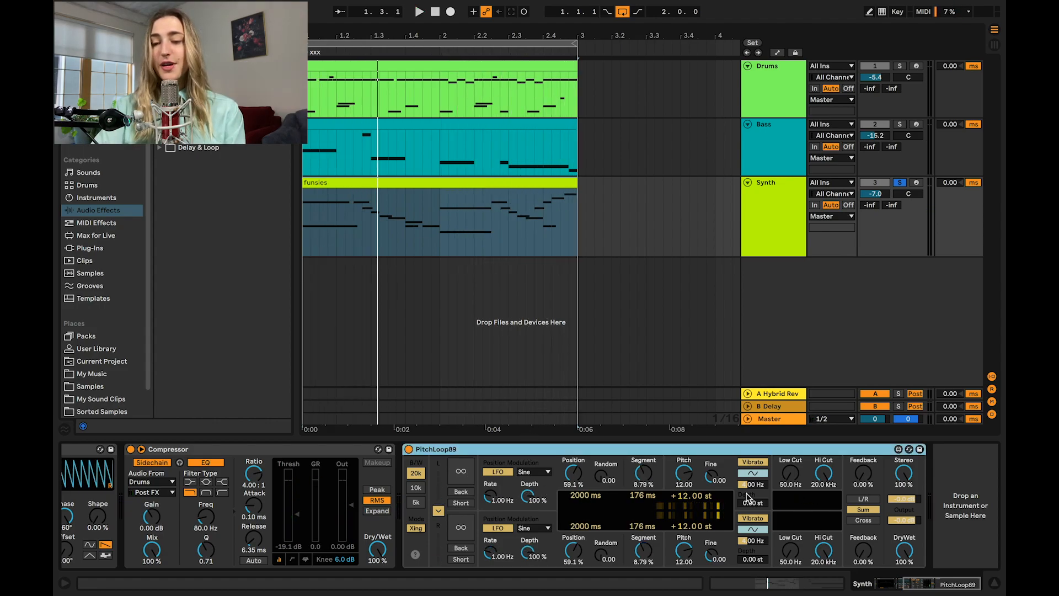
pyautogui.click(752, 472)
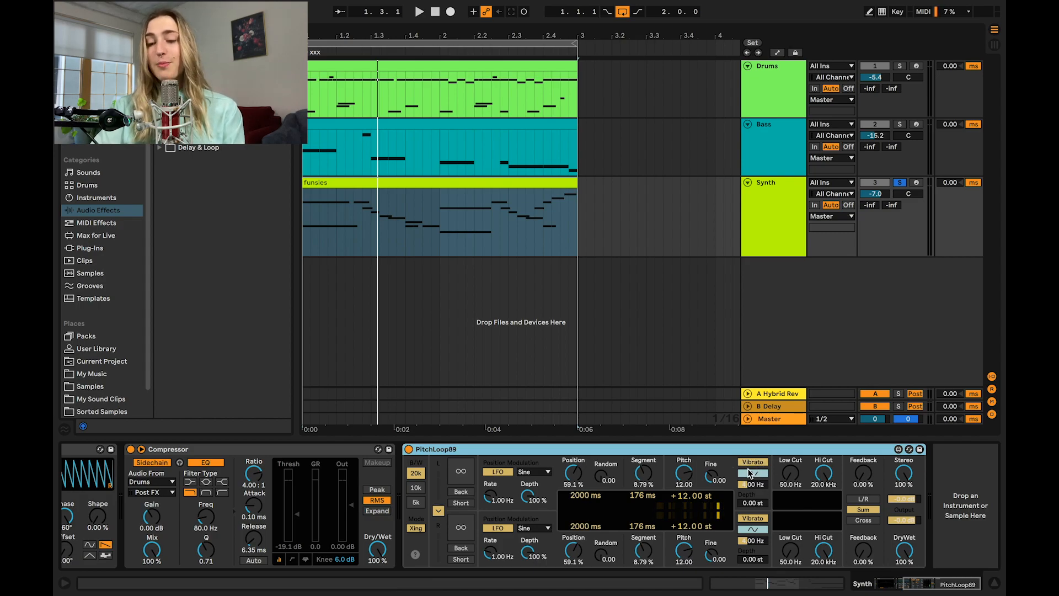
pyautogui.click(759, 504)
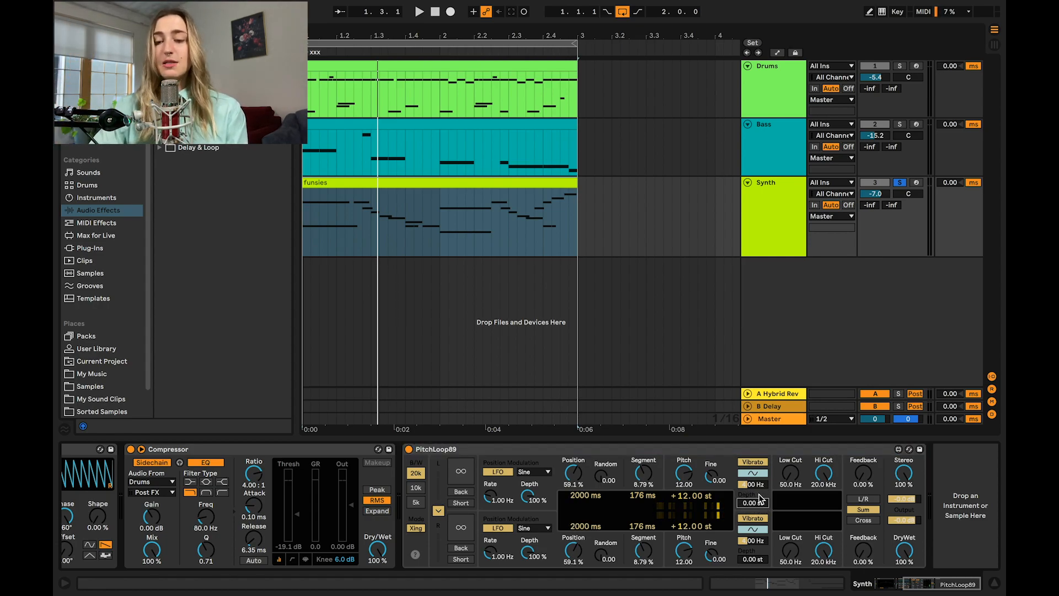
pyautogui.press('space')
pyautogui.moveTo(759, 502)
pyautogui.mouseDown()
pyautogui.moveTo(769, 465)
pyautogui.moveTo(755, 494)
pyautogui.mouseUp()
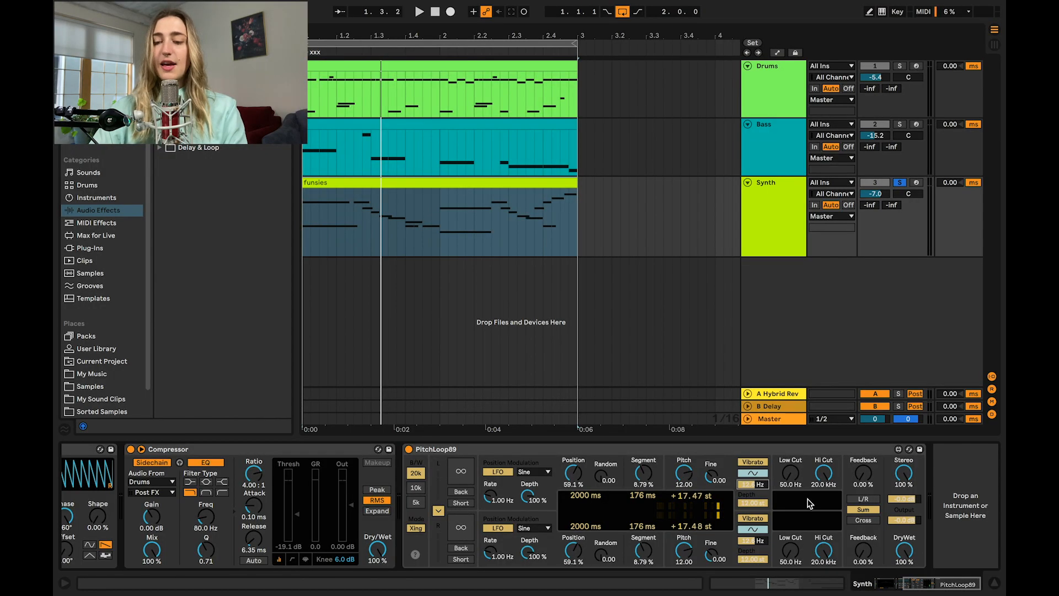
# Step: Play the synth while setting PitchLoop89's Hi Cut to 9.81 kHz and Low Cut to 50.2 Hz, and stop playback
pyautogui.click(791, 479)
pyautogui.press('space')
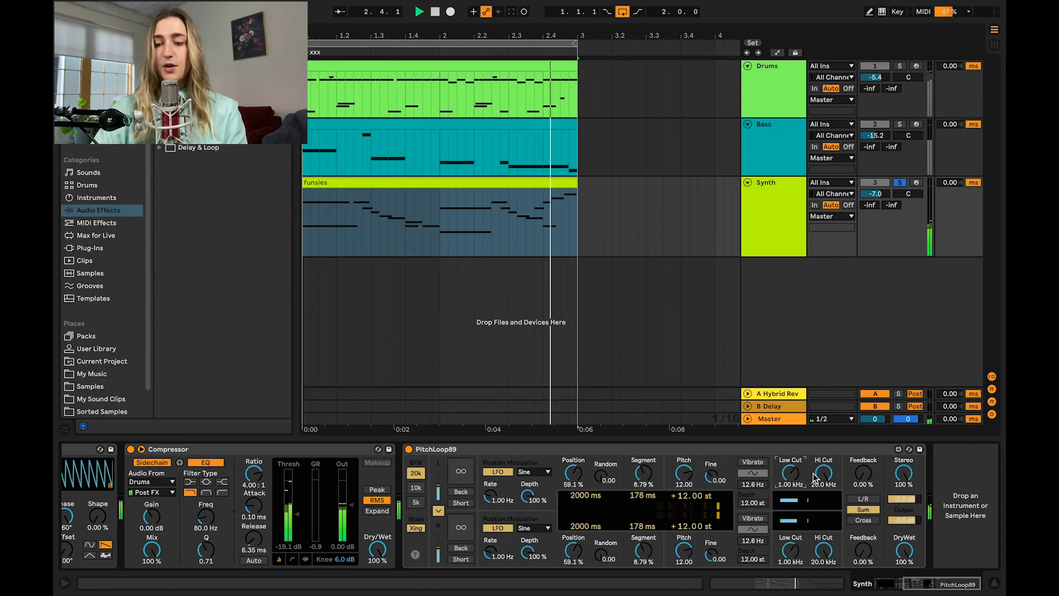
pyautogui.moveTo(825, 476); pyautogui.dragTo(828, 505)
pyautogui.moveTo(794, 469); pyautogui.dragTo(824, 467)
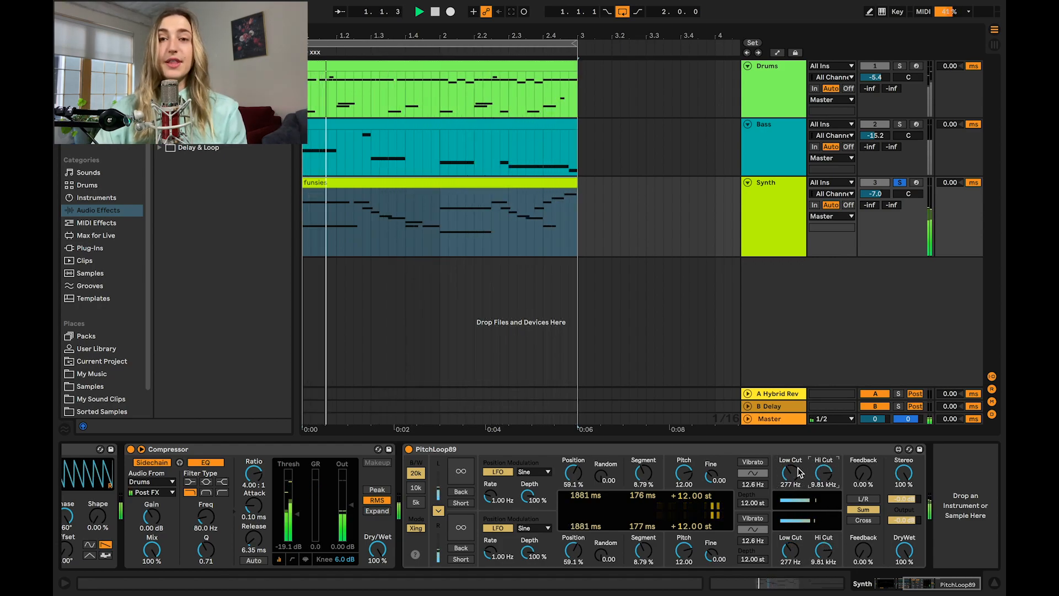
pyautogui.moveTo(790, 472); pyautogui.dragTo(795, 528)
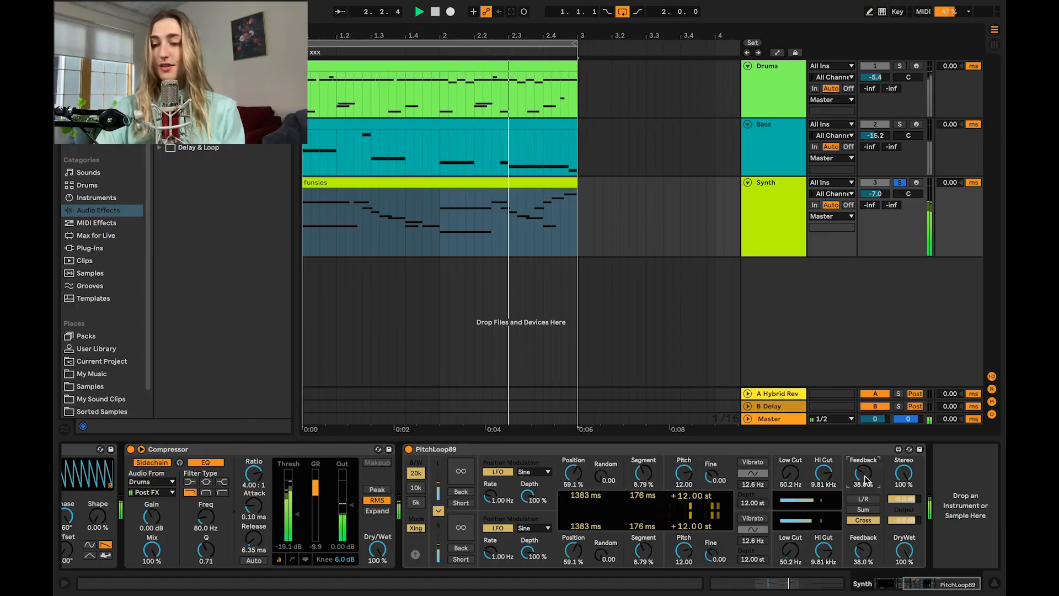
pyautogui.press('space')
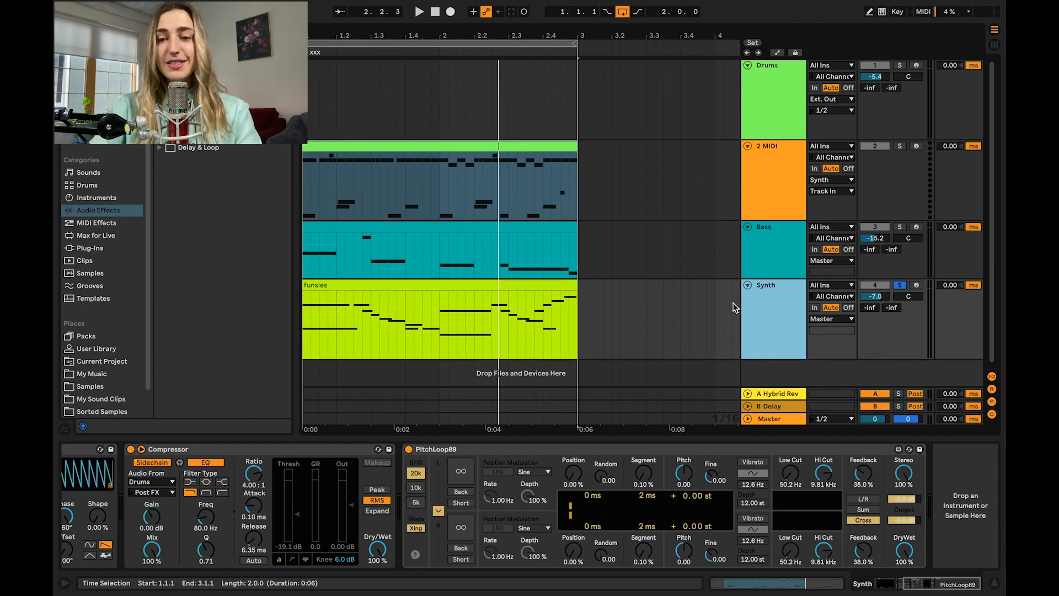
# Step: Delete the extra 2 MIDI track, insert a new audio track below Synth and make it taller
pyautogui.click(784, 175)
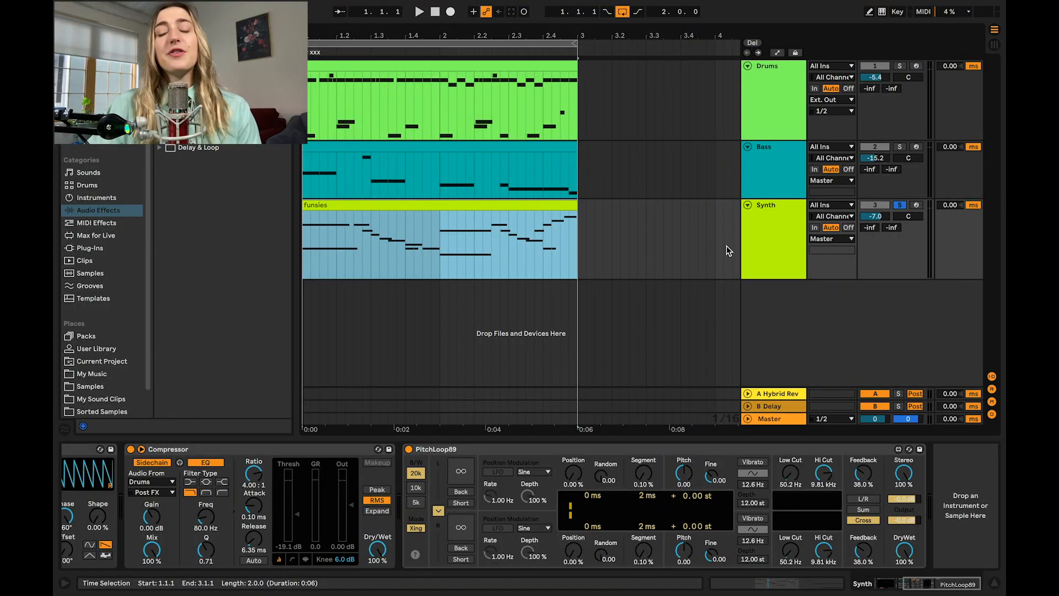
pyautogui.click(764, 241)
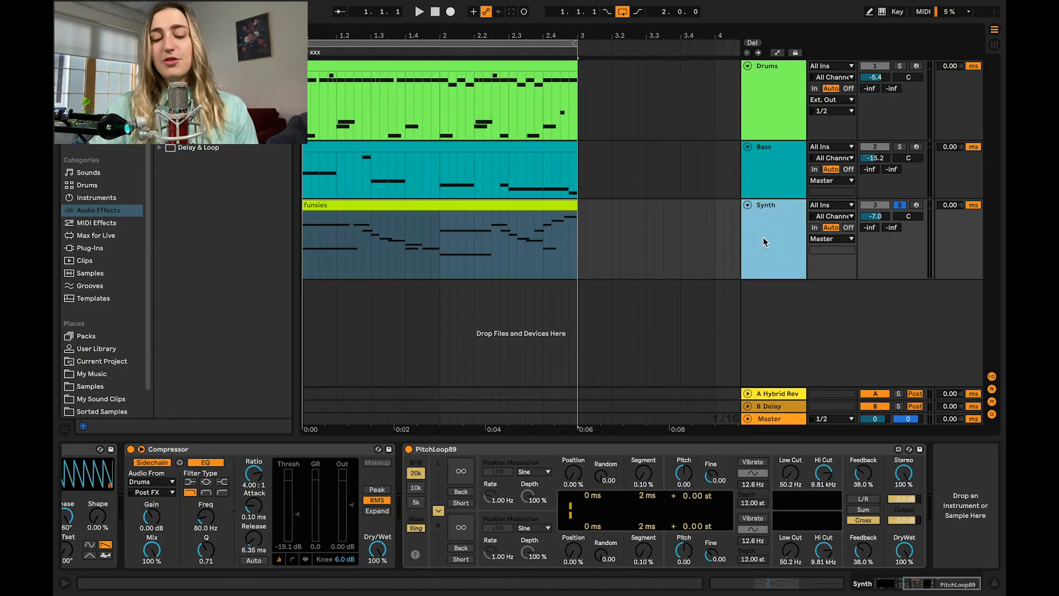
pyautogui.press('super+t')
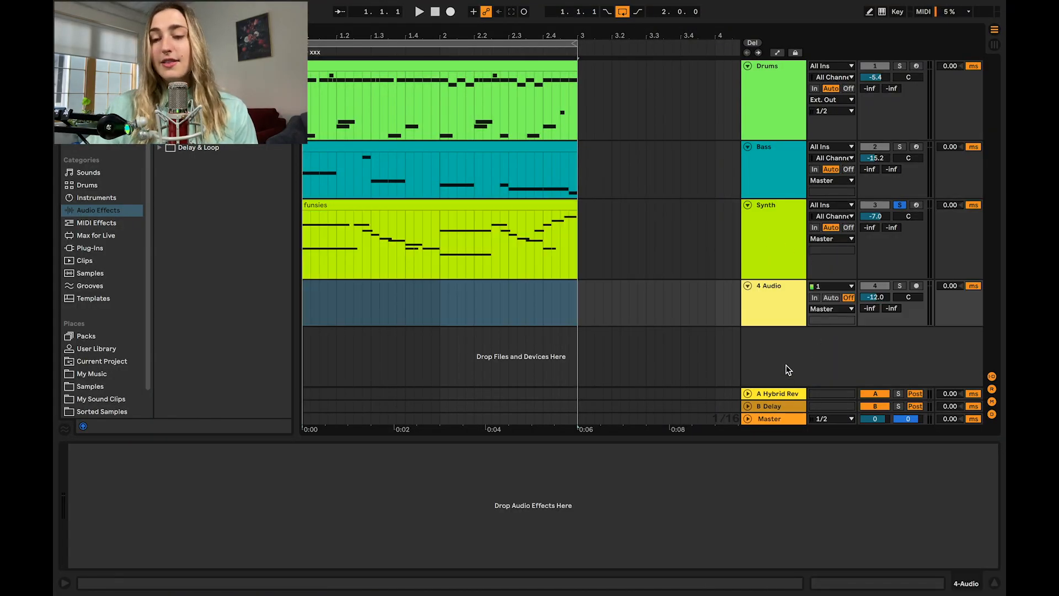
pyautogui.moveTo(783, 325); pyautogui.dragTo(792, 349)
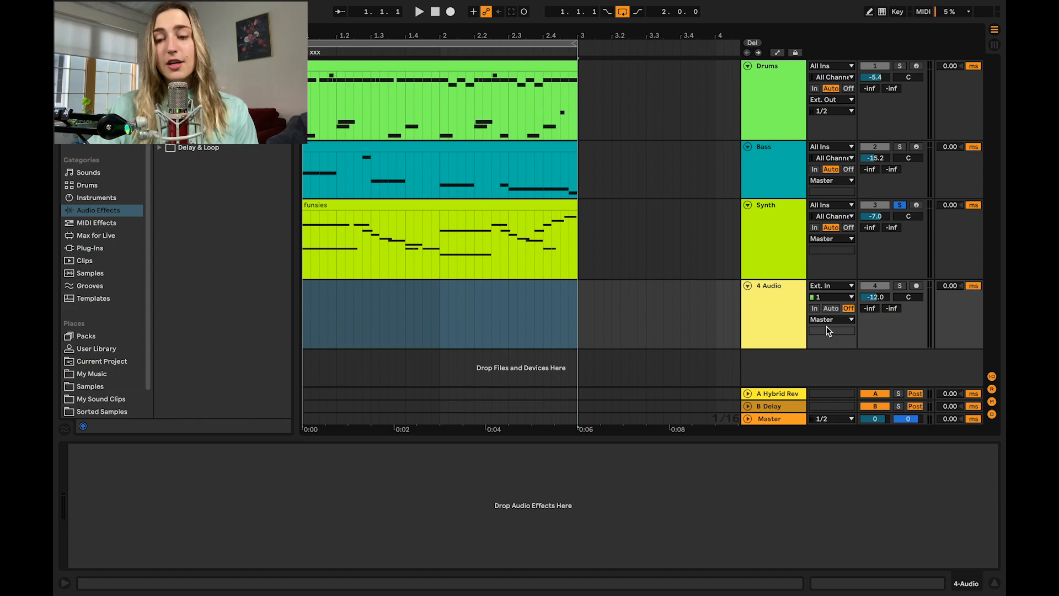
# Step: Set the new audio track's input to Resampling, also trying Synth as the source
pyautogui.click(827, 286)
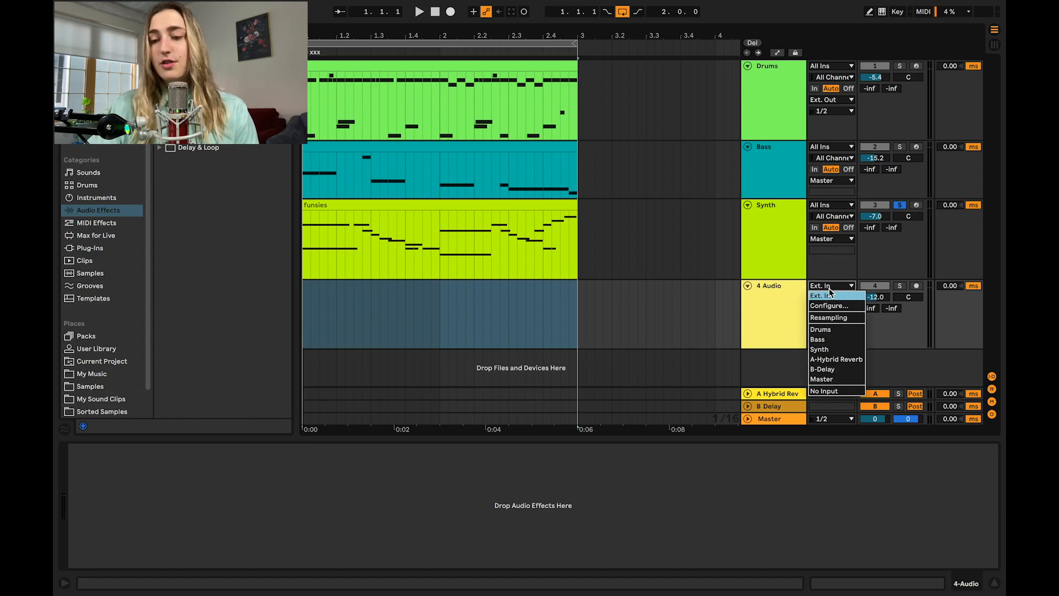
pyautogui.click(829, 317)
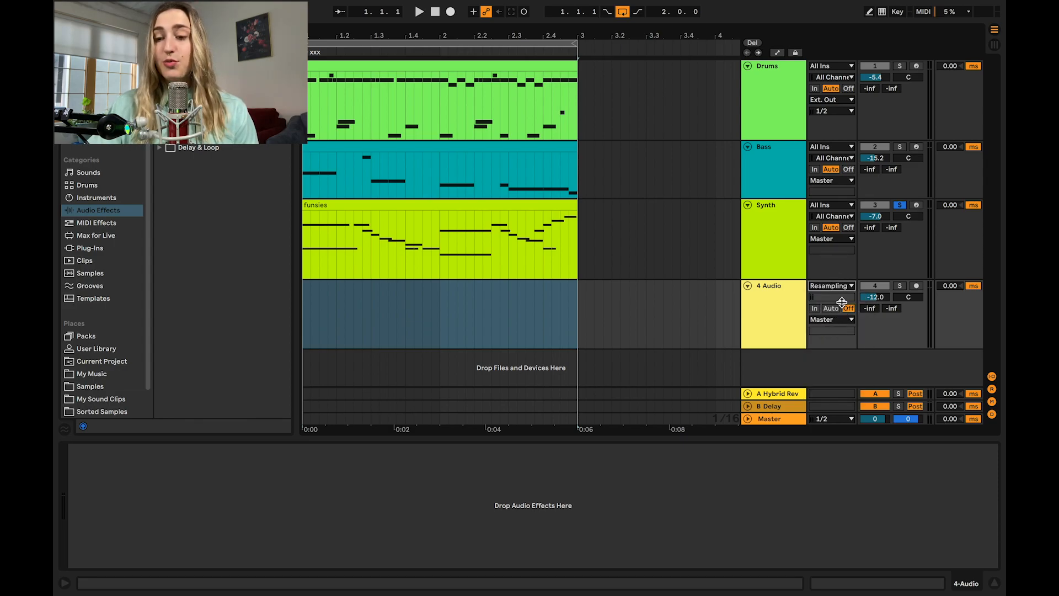
pyautogui.click(830, 285)
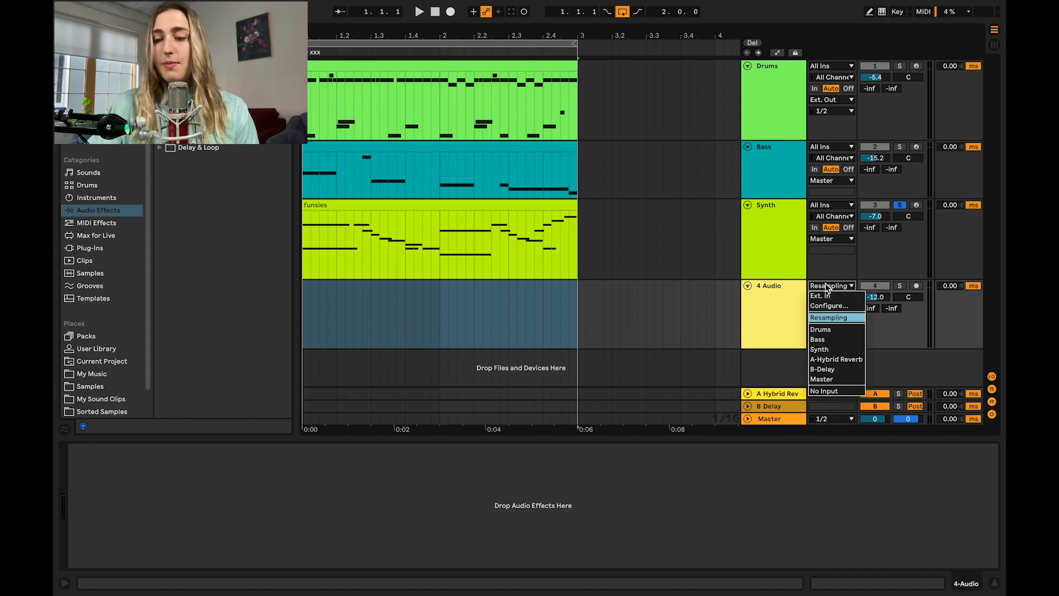
pyautogui.click(834, 350)
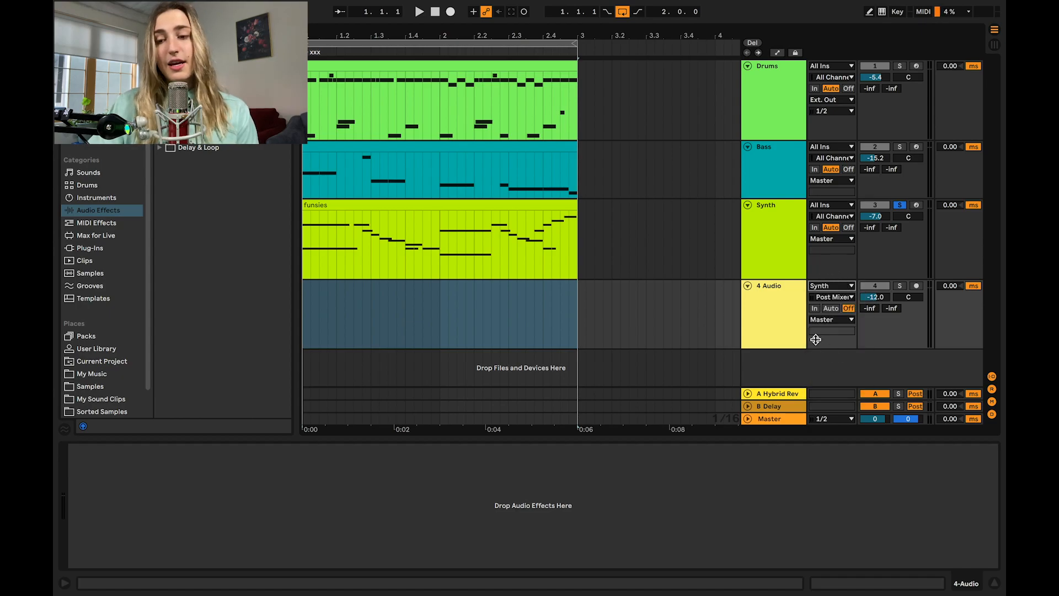
pyautogui.click(828, 285)
pyautogui.click(828, 317)
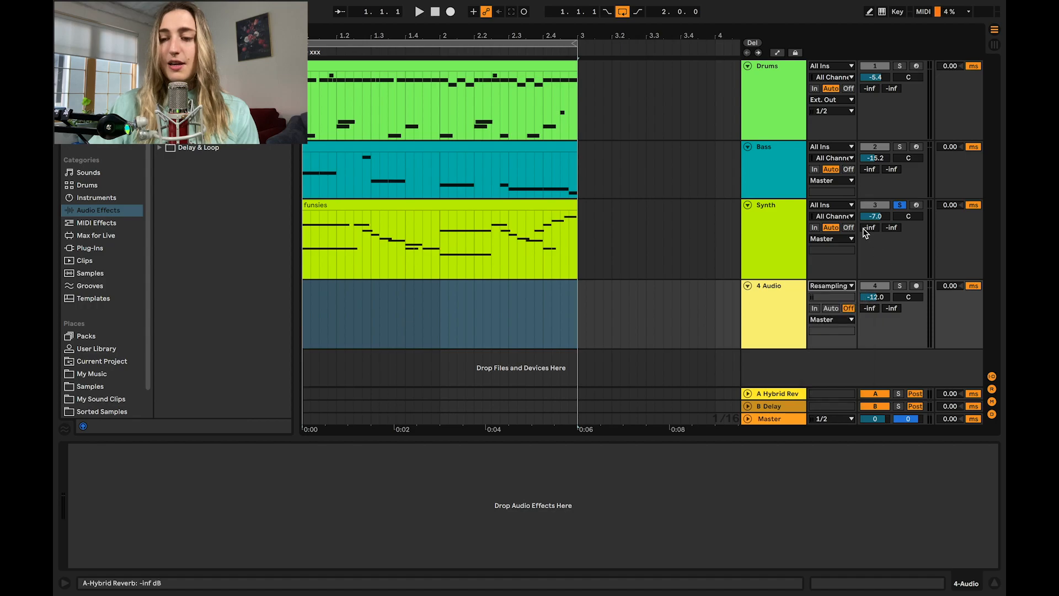
# Step: Arm the 4 Audio track for recording and select the Synth track to show its devices
pyautogui.click(766, 241)
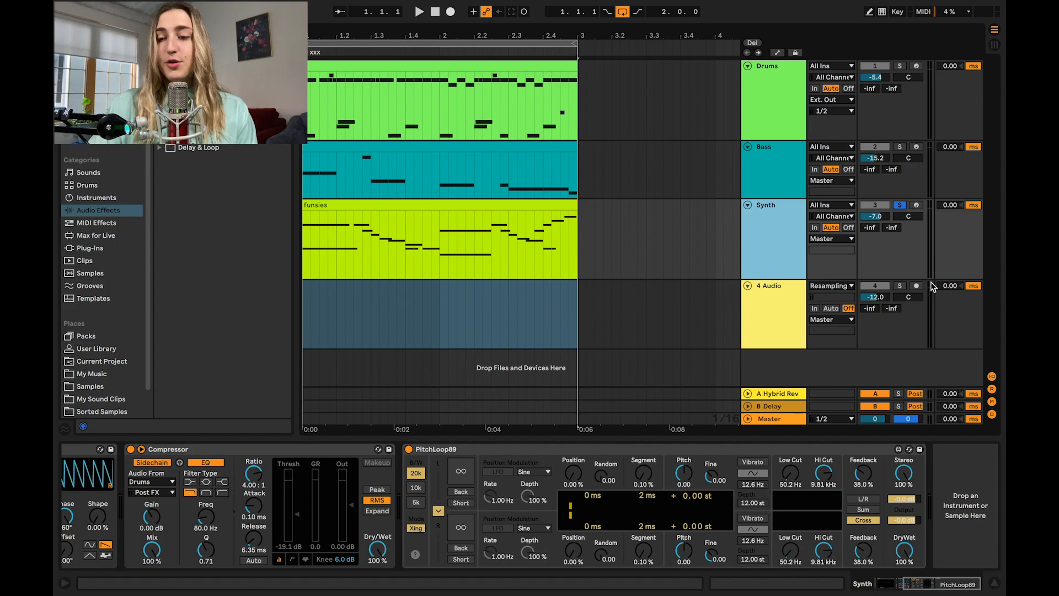
pyautogui.click(917, 286)
pyautogui.click(449, 222)
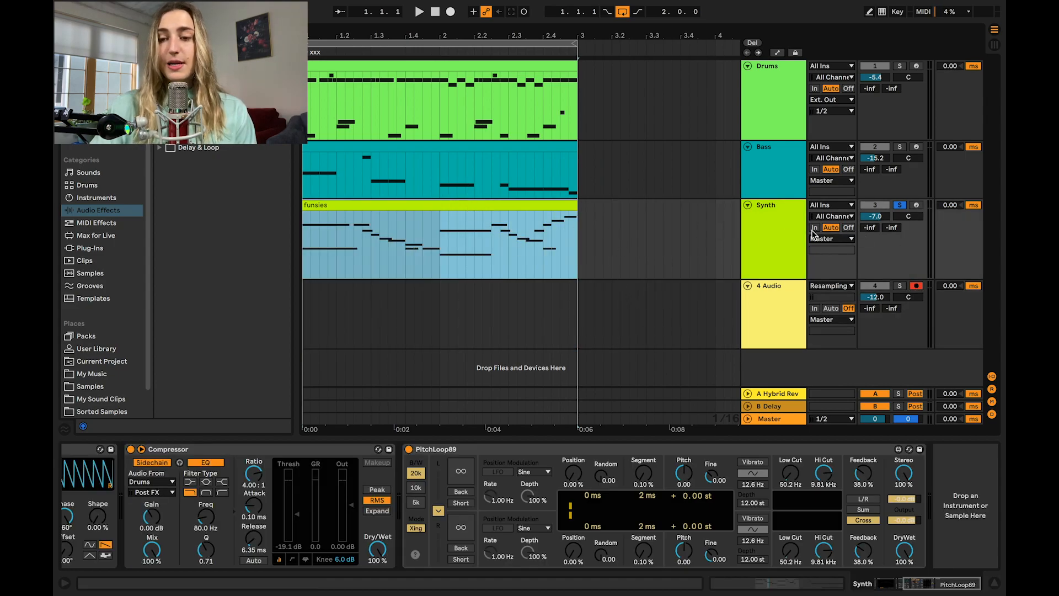
pyautogui.click(783, 234)
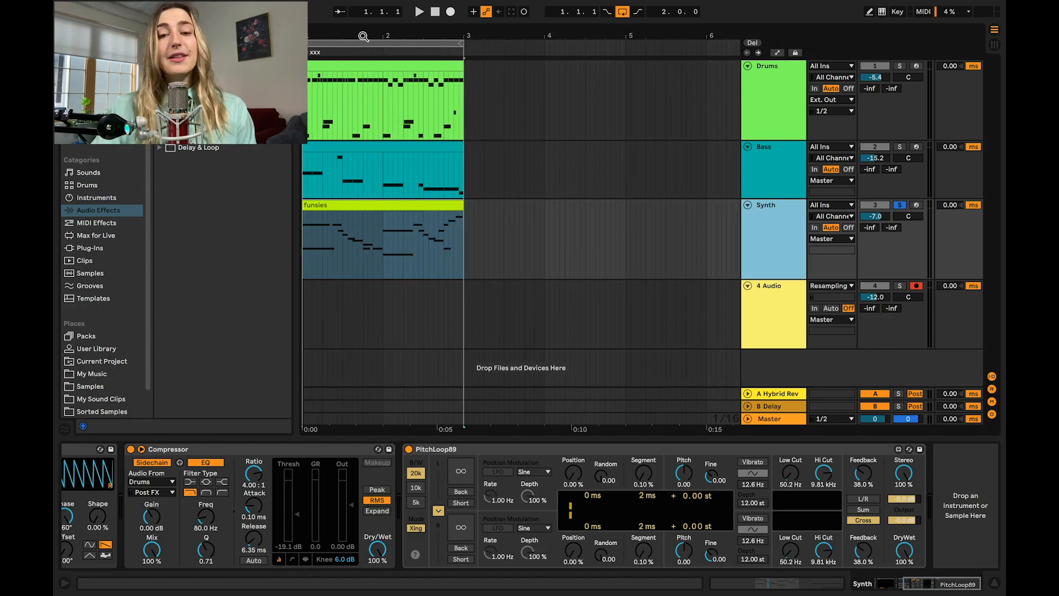
# Step: Record the looping synth onto the 4 Audio track while varying PitchLoop89's Position and Segment
pyautogui.moveTo(363, 36); pyautogui.dragTo(429, 58)
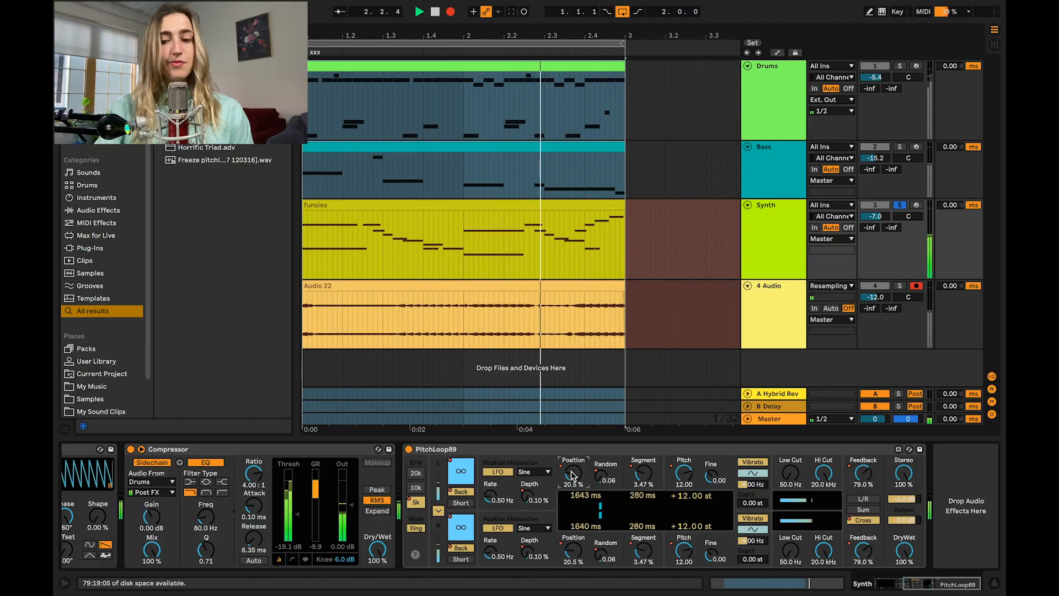
pyautogui.moveTo(572, 473); pyautogui.dragTo(571, 484)
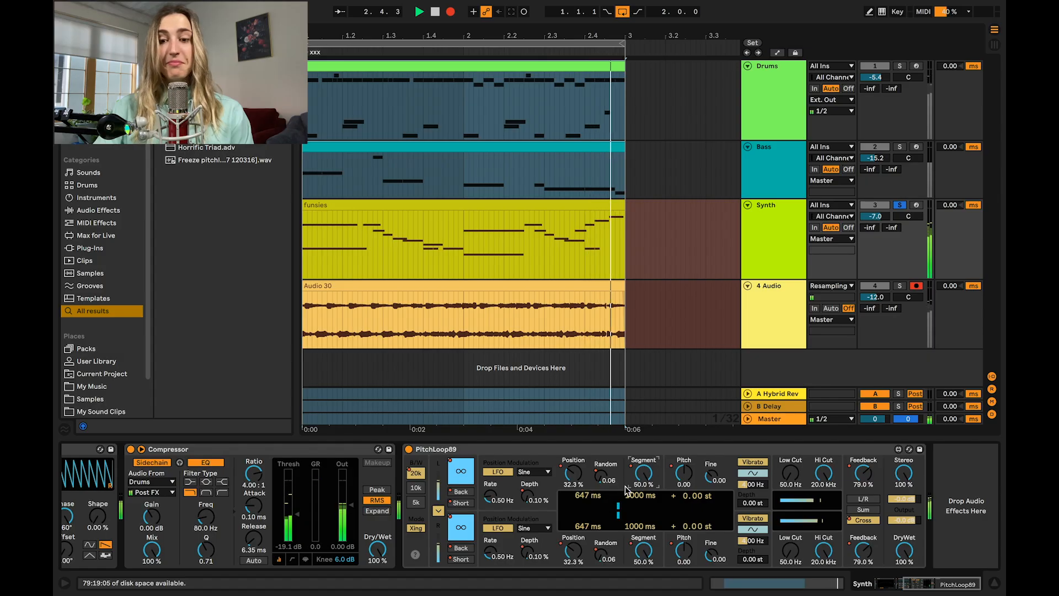
pyautogui.moveTo(640, 480); pyautogui.dragTo(641, 490)
pyautogui.moveTo(645, 528); pyautogui.dragTo(643, 478)
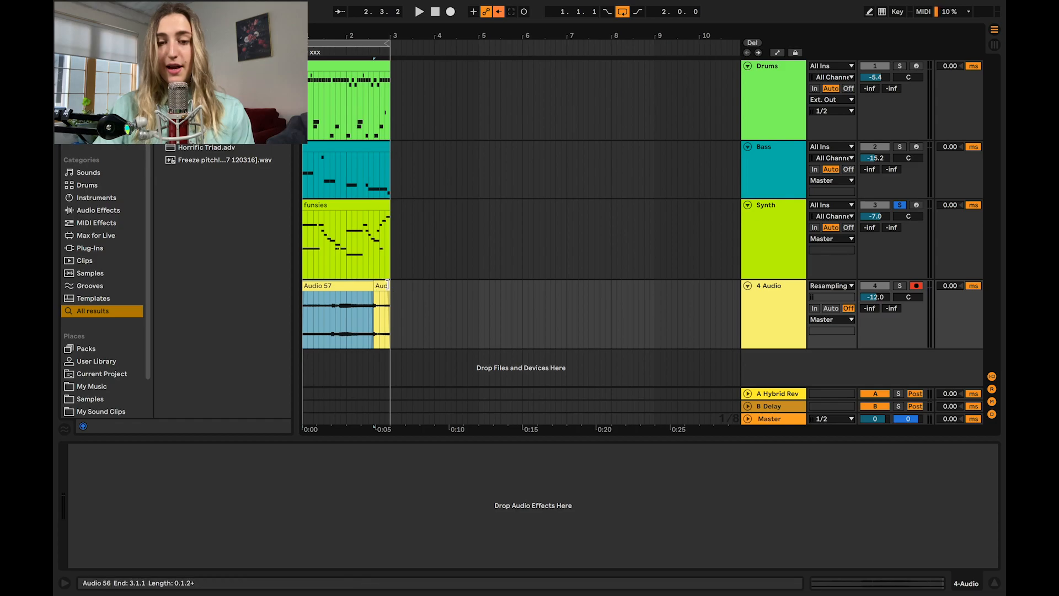
# Step: Extend the Audio 56 clip on the 4 Audio track back to the start and split it at bar 3
pyautogui.moveTo(387, 285); pyautogui.dragTo(544, 287)
pyautogui.moveTo(377, 283); pyautogui.dragTo(303, 284)
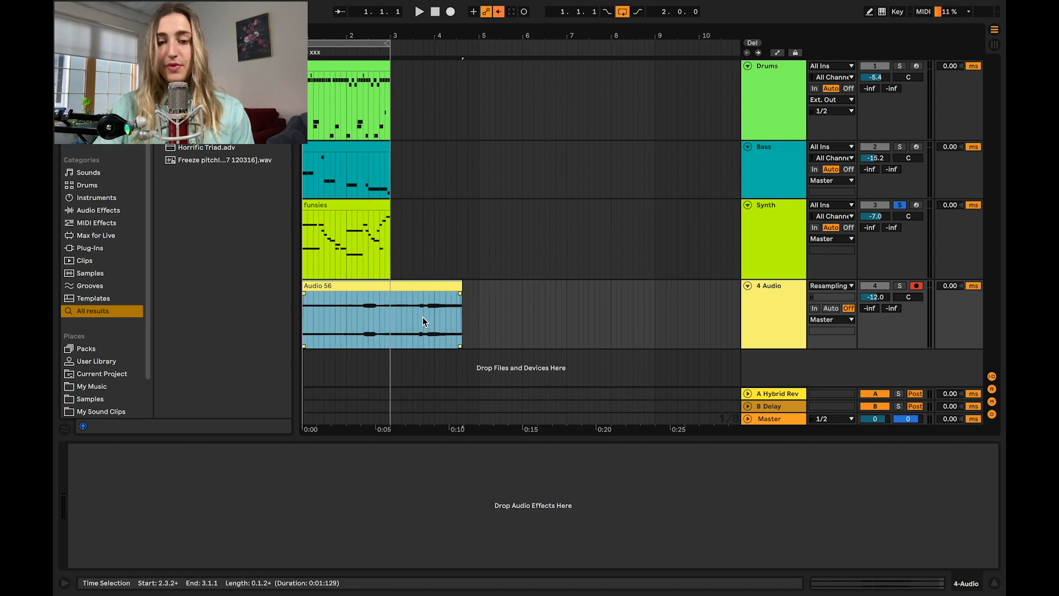
pyautogui.click(392, 317)
pyautogui.press('super+e')
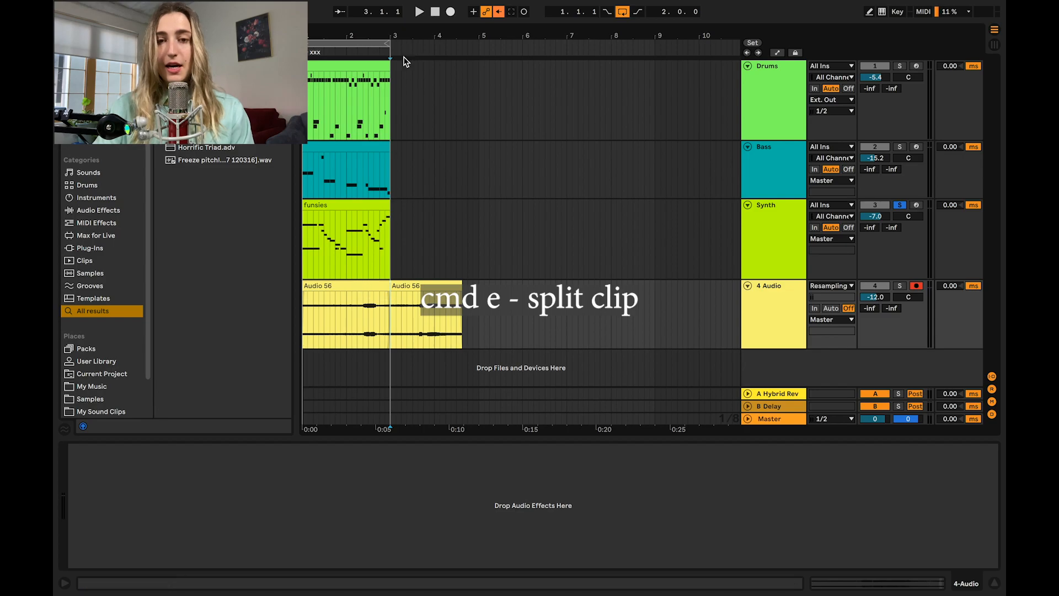
# Step: Move the first two-bar piece of Audio 56 to bar 15 of the timeline
pyautogui.press('-')
pyautogui.moveTo(334, 285); pyautogui.dragTo(709, 286)
pyautogui.press('-')
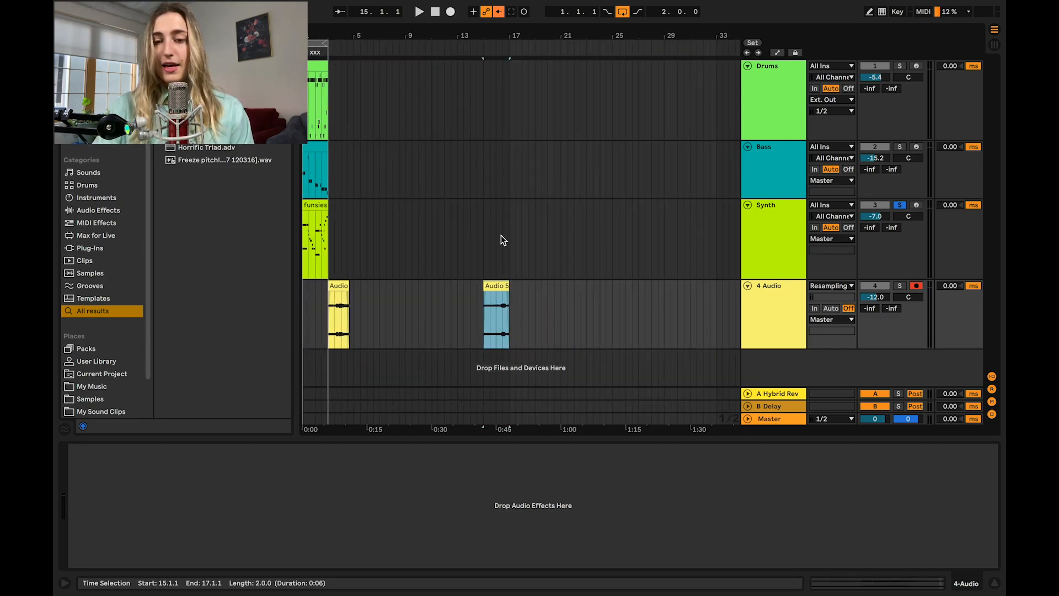
# Step: Extend the remaining Audio 56 clip to its full recorded length of 104 bars and place it at the arrangement's start
pyautogui.moveTo(369, 279); pyautogui.dragTo(304, 281)
pyautogui.moveTo(404, 284); pyautogui.dragTo(612, 287)
pyautogui.keyDown('shift'); pyautogui.click(392, 286); pyautogui.keyUp('shift')
pyautogui.moveTo(392, 286); pyautogui.dragTo(605, 286)
pyautogui.press('-')
pyautogui.moveTo(408, 286); pyautogui.dragTo(607, 286)
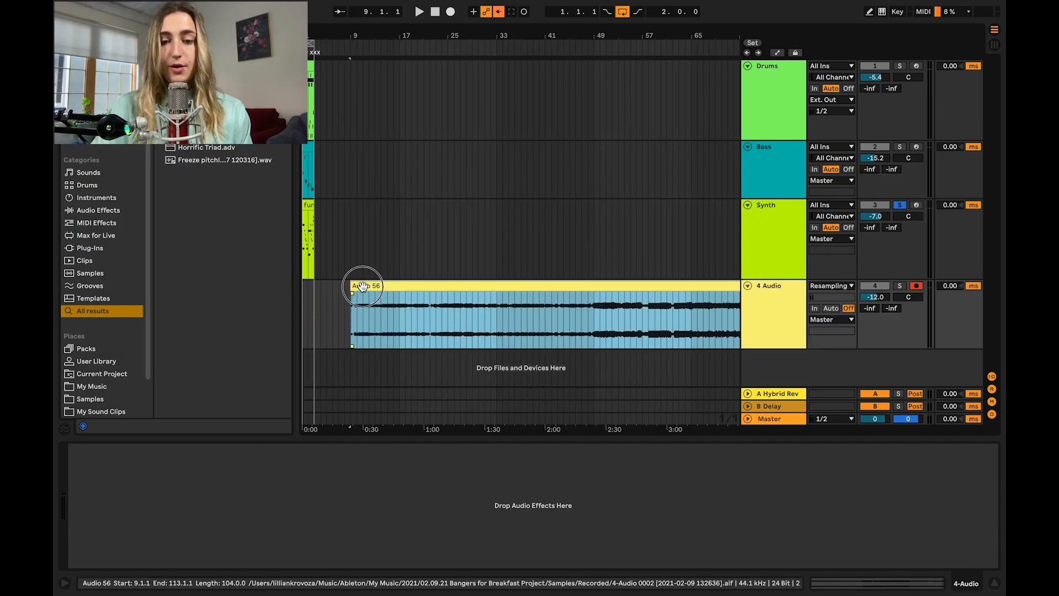
pyautogui.moveTo(361, 284); pyautogui.dragTo(312, 284)
pyautogui.moveTo(506, 38); pyautogui.dragTo(312, 36)
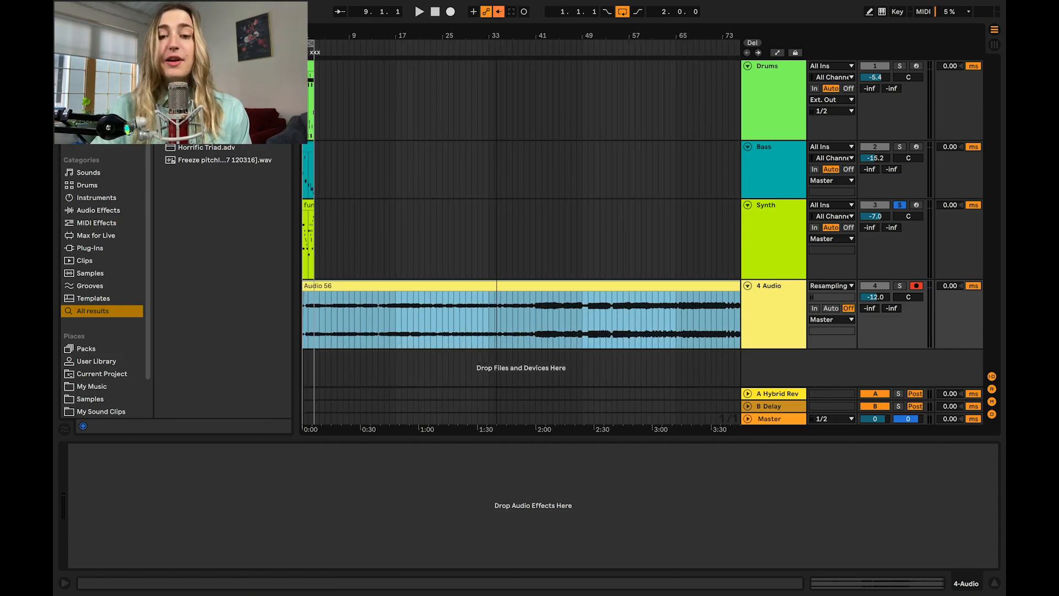
pyautogui.press('+')
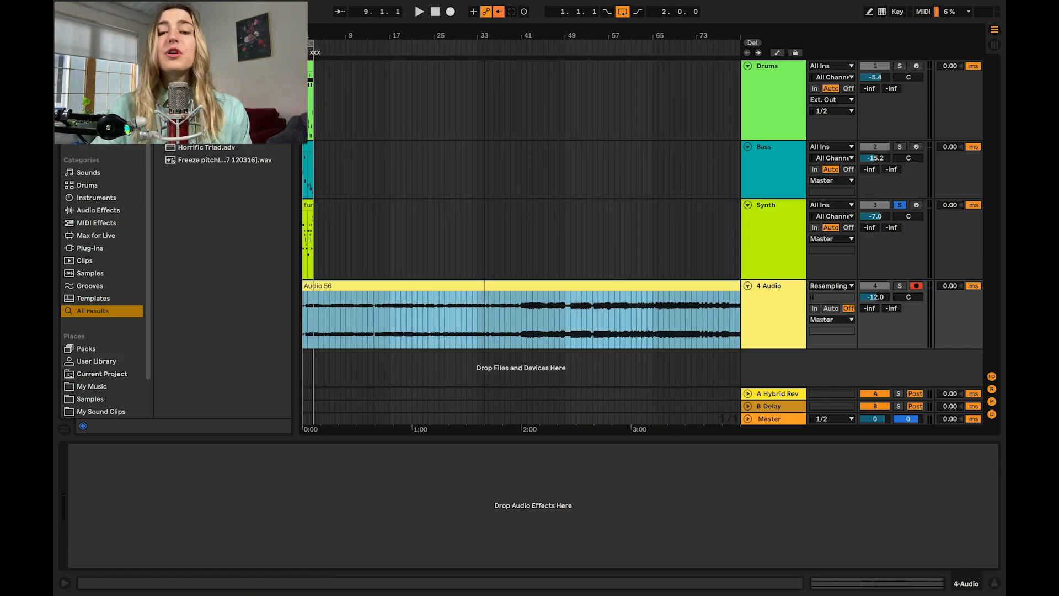
pyautogui.moveTo(310, 32); pyautogui.dragTo(313, 149)
pyautogui.click(437, 329)
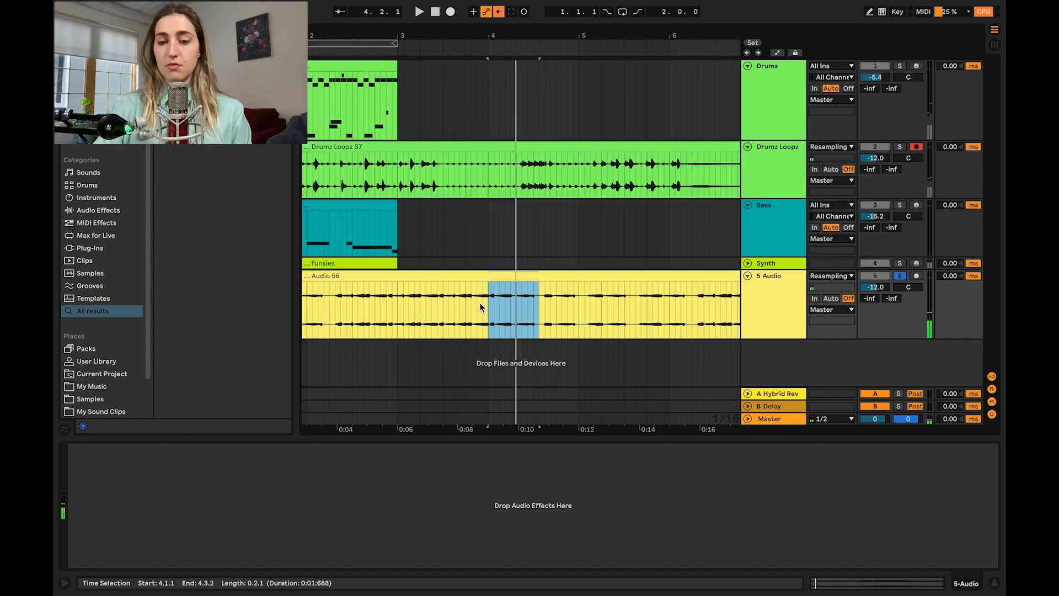
# Step: Listen through the Audio 56 recording and color two separate sections blue, including the one starting at bar 11
pyautogui.click(531, 302)
pyautogui.hscroll(5, 485, 310)
pyautogui.click(456, 274)
pyautogui.rightClick(457, 274)
pyautogui.click(561, 556)
pyautogui.press('space')
pyautogui.rightClick(450, 276)
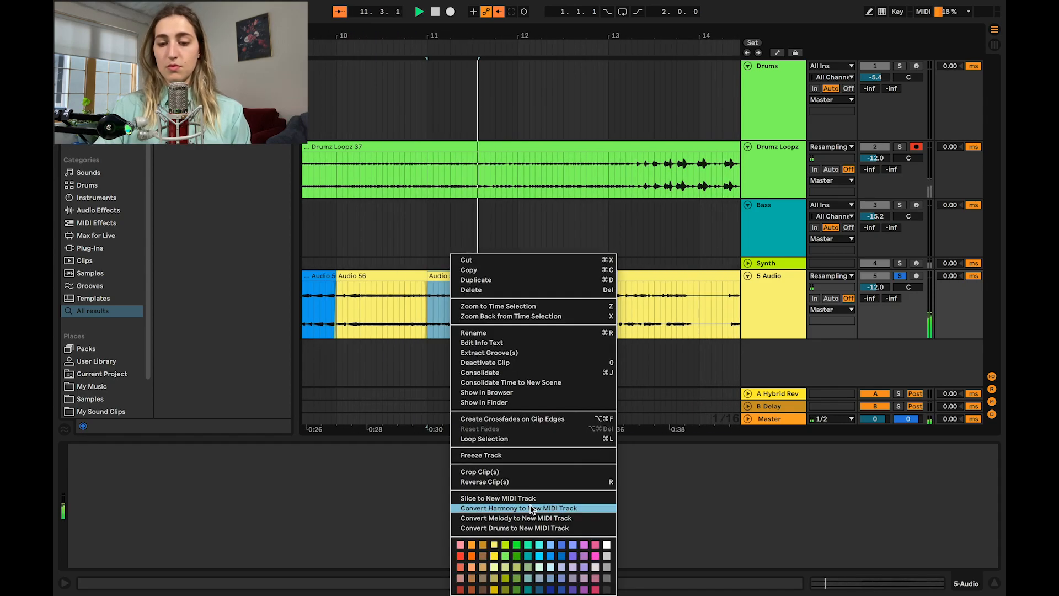
pyautogui.click(553, 556)
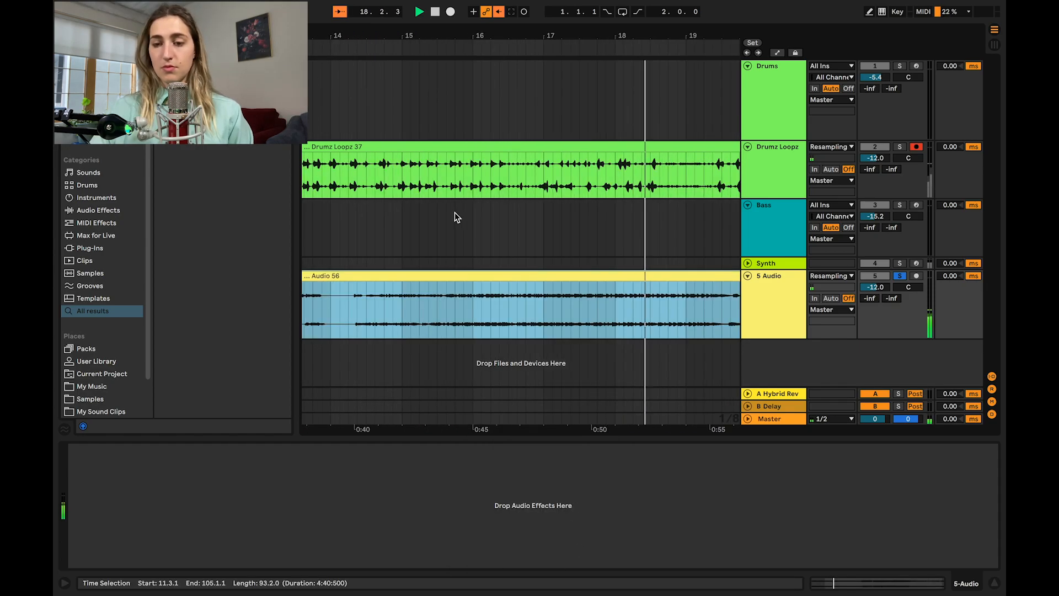
# Step: Split off a section of Audio 56 ending just before bar 19 and color it cyan
pyautogui.click(617, 309)
pyautogui.click(684, 310)
pyautogui.press('super+e')
pyautogui.hscroll(3, 684, 310)
pyautogui.rightClick(533, 277)
pyautogui.click(619, 556)
# Step: Split off a short section of Audio 56 just after bar 21 and color it green
pyautogui.hscroll(4, 594, 291)
pyautogui.click(552, 303)
pyautogui.press('super+e')
pyautogui.rightClick(571, 275)
pyautogui.click(637, 556)
# Step: Split Audio 56 at 23.2.1 and 24.2.1 to isolate a one-bar section and open its clip options
pyautogui.moveTo(552, 304); pyautogui.dragTo(702, 310)
pyautogui.hscroll(3, 608, 316)
pyautogui.press('super+e')
pyautogui.rightClick(652, 274)
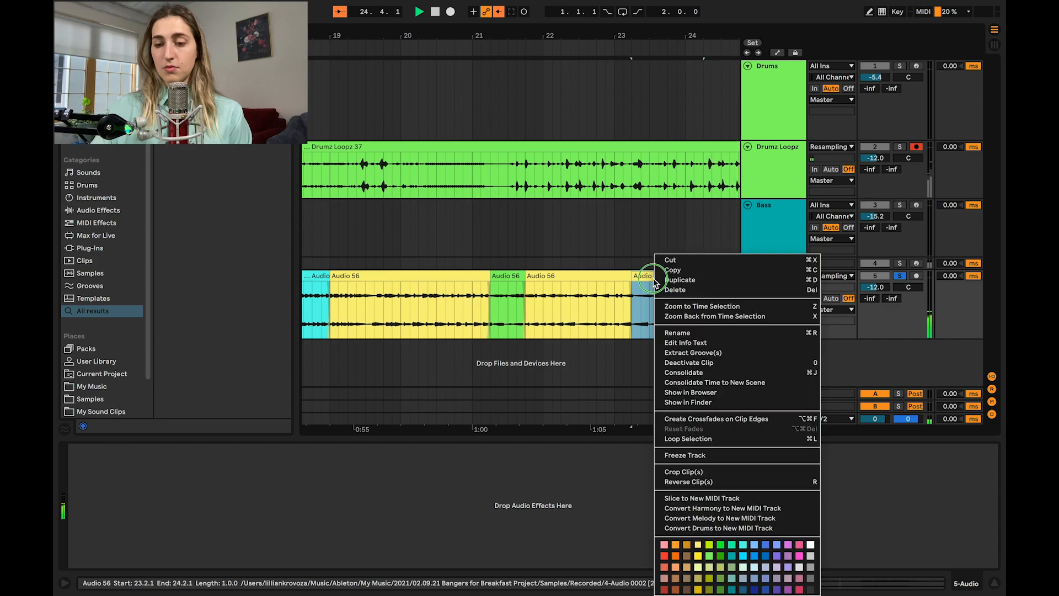
# Step: Split off another short section further along Audio 56, past bar 24, and open its clip options
pyautogui.hscroll(2, 534, 309)
pyautogui.moveTo(534, 310); pyautogui.dragTo(579, 309)
pyautogui.press('super+e')
pyautogui.rightClick(586, 276)
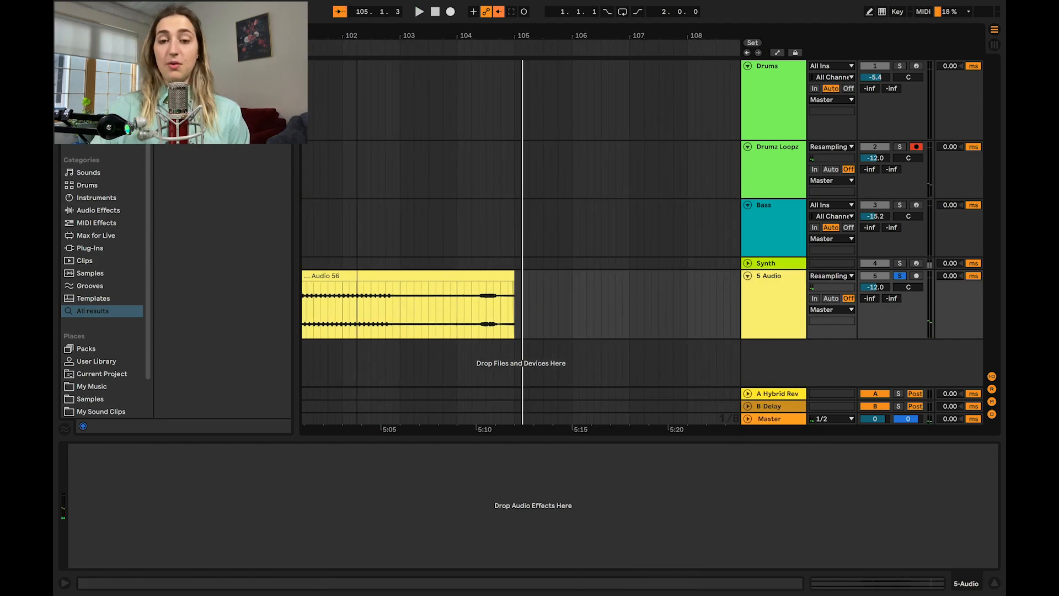
# Step: Name the new audio track below the recording Synth Samples and move the first colored sections of Audio 56 onto it
pyautogui.moveTo(609, 35); pyautogui.dragTo(609, 39)
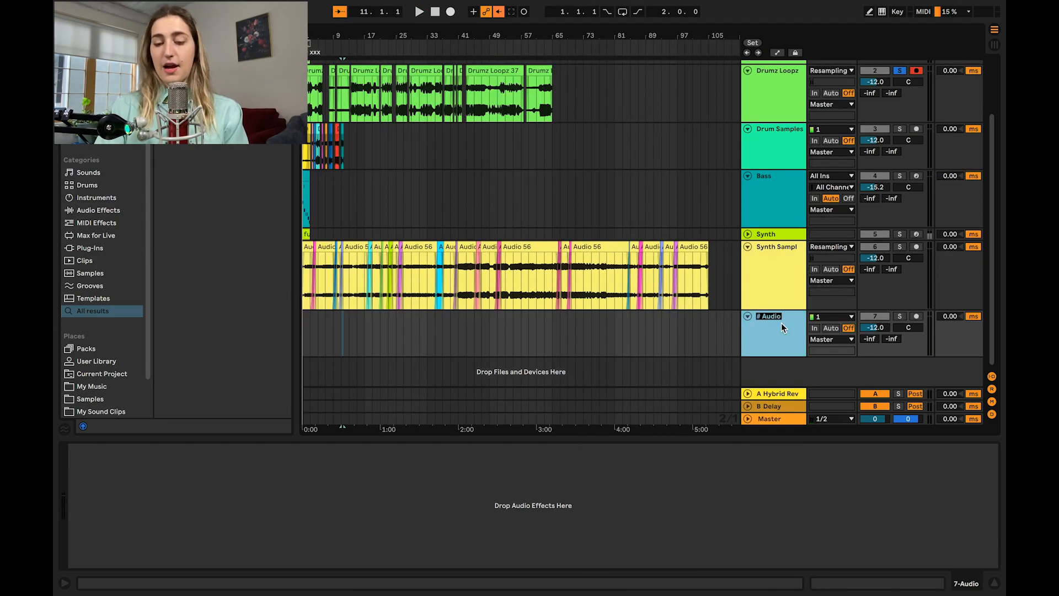
pyautogui.click(311, 325)
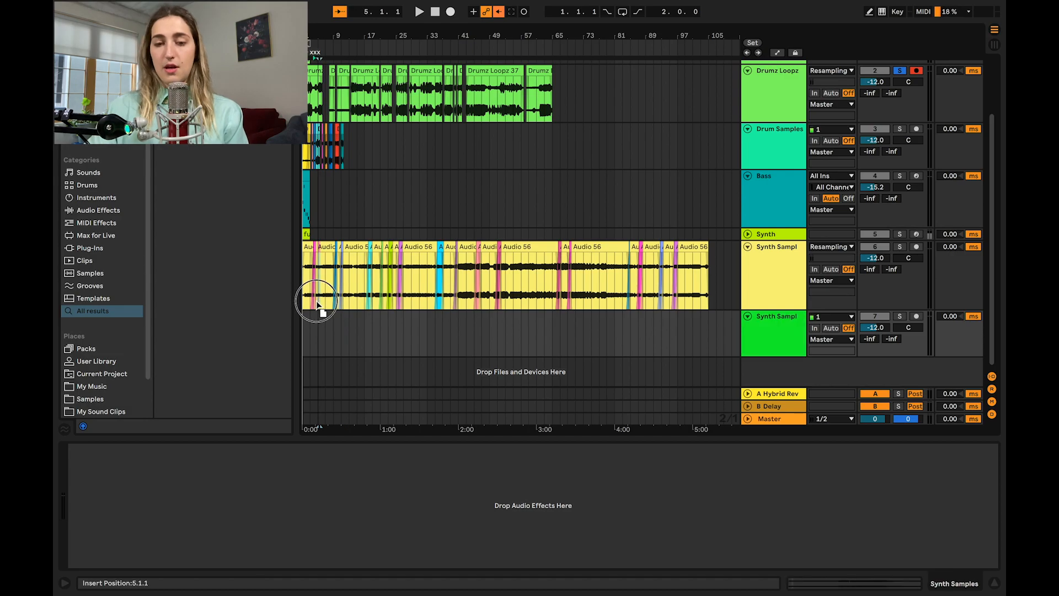
pyautogui.moveTo(335, 248)
pyautogui.mouseDown()
pyautogui.moveTo(337, 326)
pyautogui.moveTo(335, 247)
pyautogui.mouseUp()
pyautogui.press('+')
pyautogui.press('+')
pyautogui.moveTo(438, 246); pyautogui.dragTo(391, 326)
pyautogui.moveTo(462, 246); pyautogui.dragTo(407, 325)
pyautogui.moveTo(572, 247); pyautogui.dragTo(416, 325)
pyautogui.moveTo(622, 246); pyautogui.dragTo(438, 325)
pyautogui.moveTo(656, 247); pyautogui.dragTo(462, 328)
pyautogui.moveTo(697, 245); pyautogui.dragTo(462, 325)
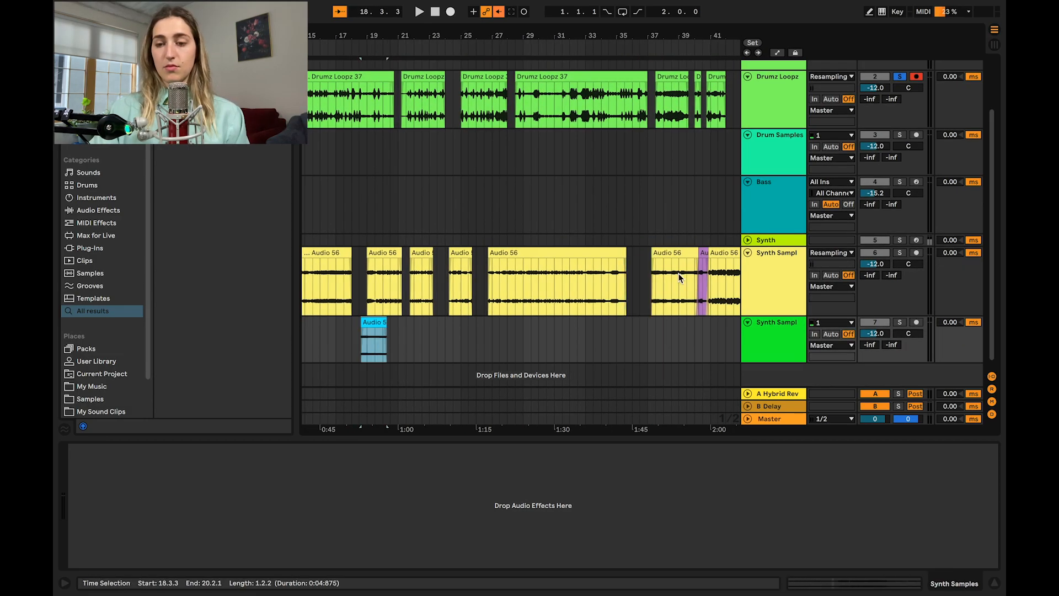
# Step: Move further colored sections of Audio 56, including the purple one near bar 40, onto the new Synth Samples track
pyautogui.moveTo(532, 253); pyautogui.dragTo(519, 333)
pyautogui.moveTo(416, 248); pyautogui.dragTo(410, 326)
pyautogui.moveTo(709, 248); pyautogui.dragTo(361, 317)
# Step: Shift the colored clips on the new Synth Samples track earlier in the timeline so they sit close together
pyautogui.moveTo(408, 316)
pyautogui.mouseDown()
pyautogui.moveTo(381, 317)
pyautogui.moveTo(411, 317)
pyautogui.mouseUp()
pyautogui.moveTo(483, 317); pyautogui.dragTo(437, 317)
pyautogui.moveTo(538, 316); pyautogui.dragTo(463, 316)
pyautogui.moveTo(593, 317); pyautogui.dragTo(499, 316)
pyautogui.press('-')
pyautogui.moveTo(659, 317); pyautogui.dragTo(575, 329)
pyautogui.press('-')
pyautogui.press('-')
pyautogui.moveTo(573, 317); pyautogui.dragTo(450, 334)
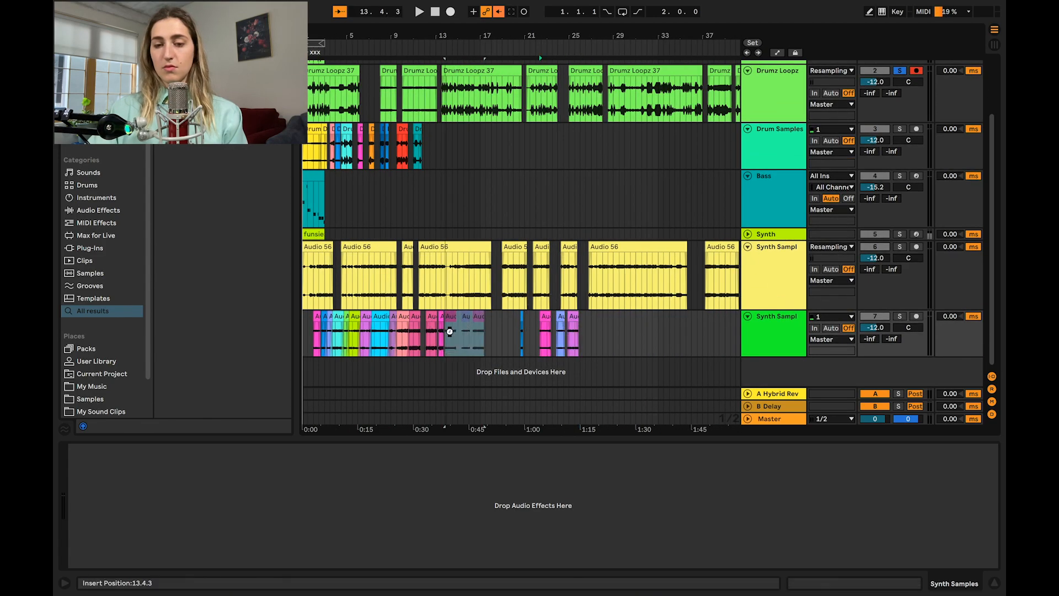
pyautogui.moveTo(450, 333); pyautogui.dragTo(467, 331)
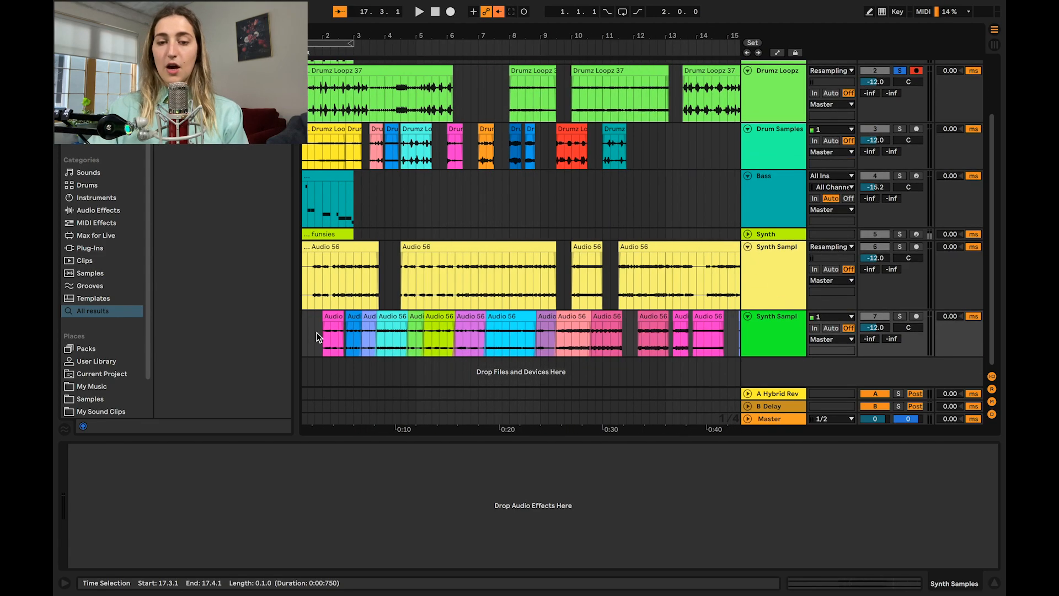
# Step: Select the pink clip at bar 2, then solo the new Synth Samples track and make it taller
pyautogui.click(334, 317)
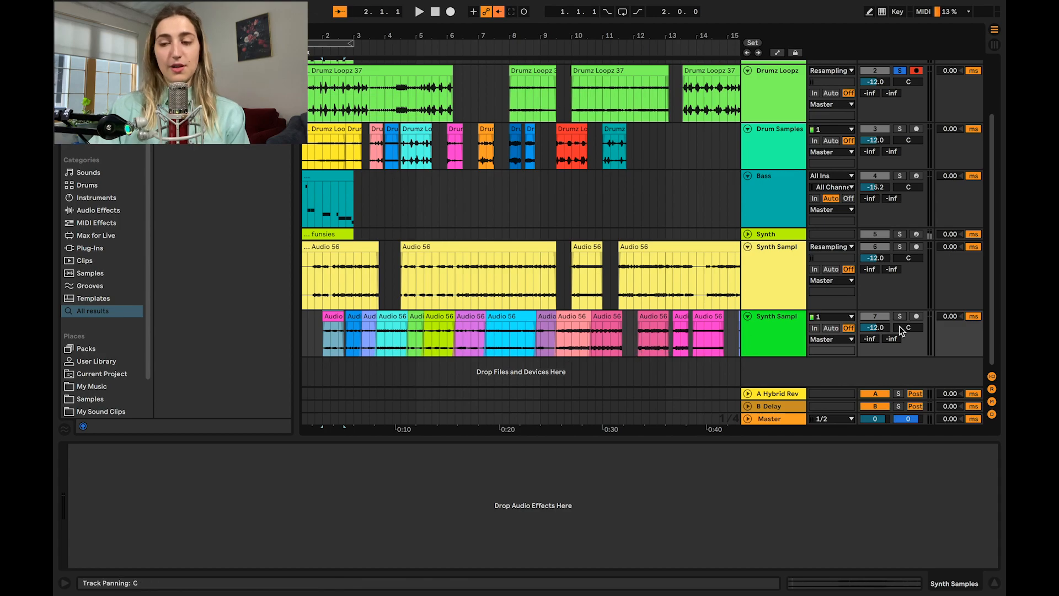
pyautogui.moveTo(783, 356); pyautogui.dragTo(781, 379)
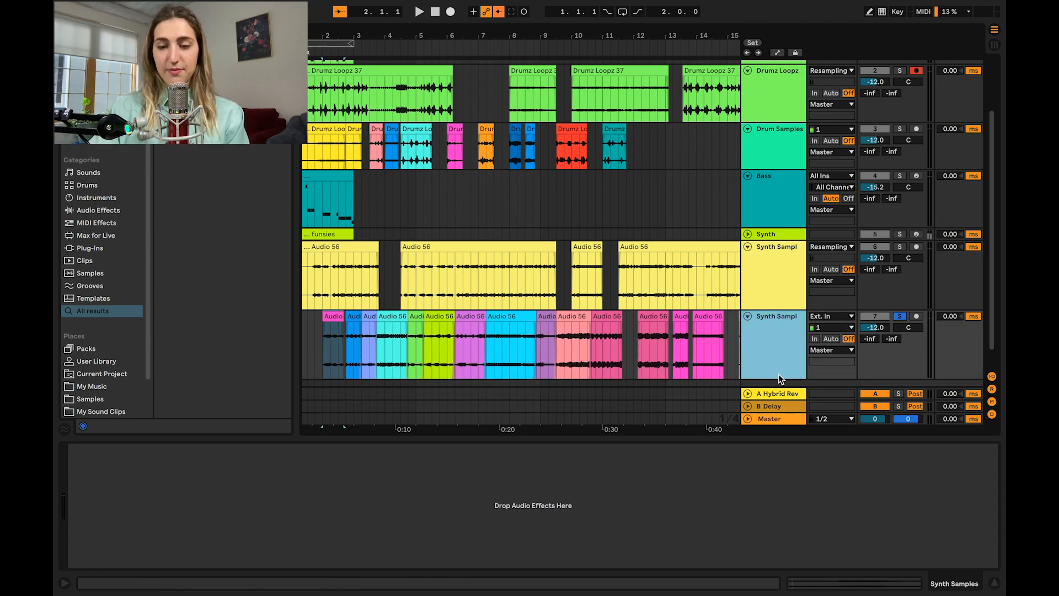
pyautogui.scroll(-1, 504, 213)
# Step: Audition the collected synth clips from the pink clip at bar 2, followed by the salmon clip after bar 9
pyautogui.press('space')
pyautogui.moveTo(352, 40); pyautogui.dragTo(363, 88)
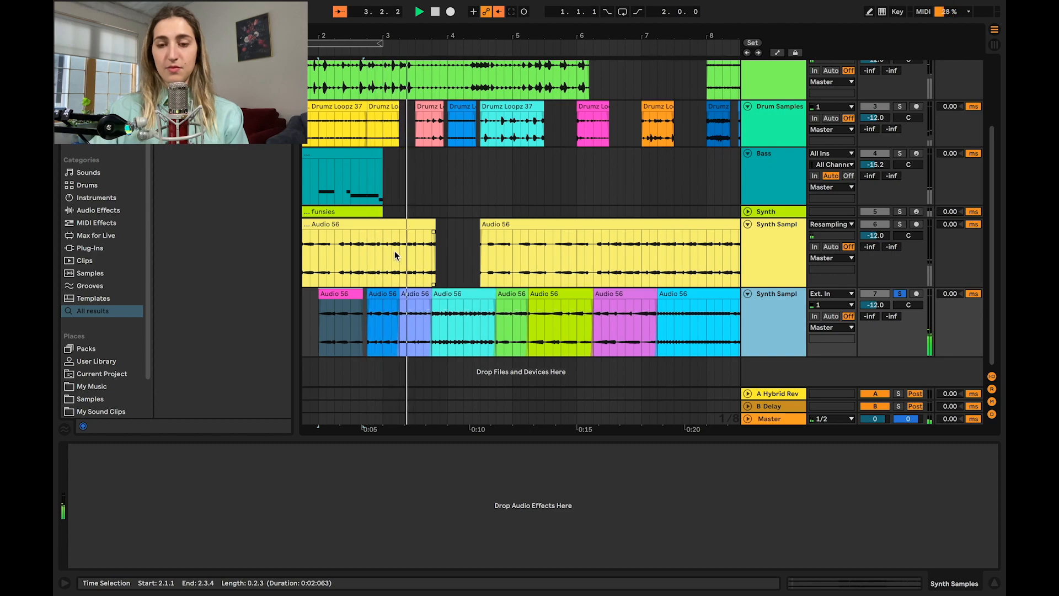
pyautogui.hscroll(-1, 373, 264)
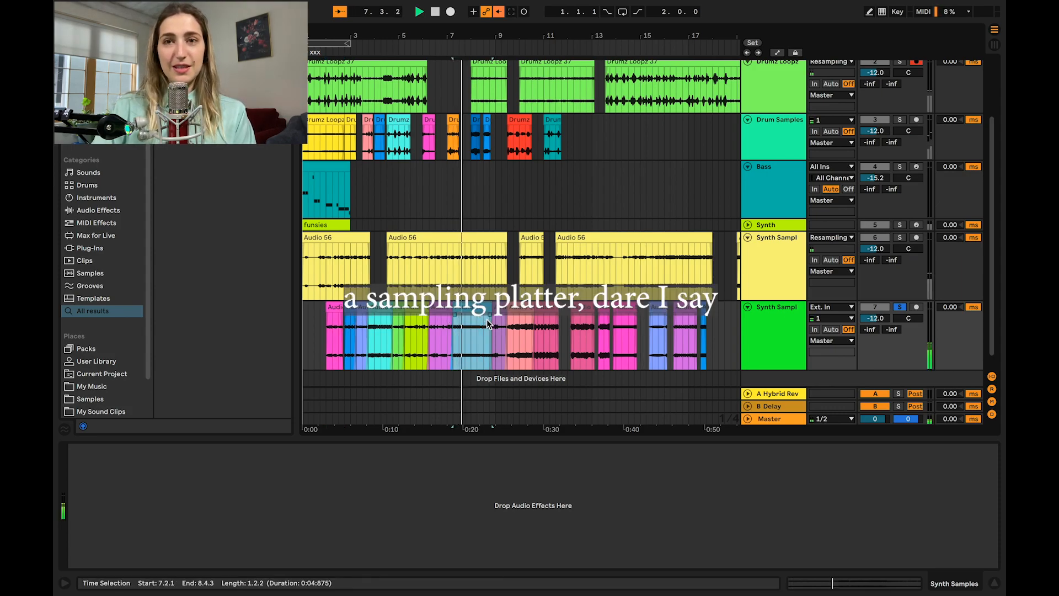
pyautogui.press('space')
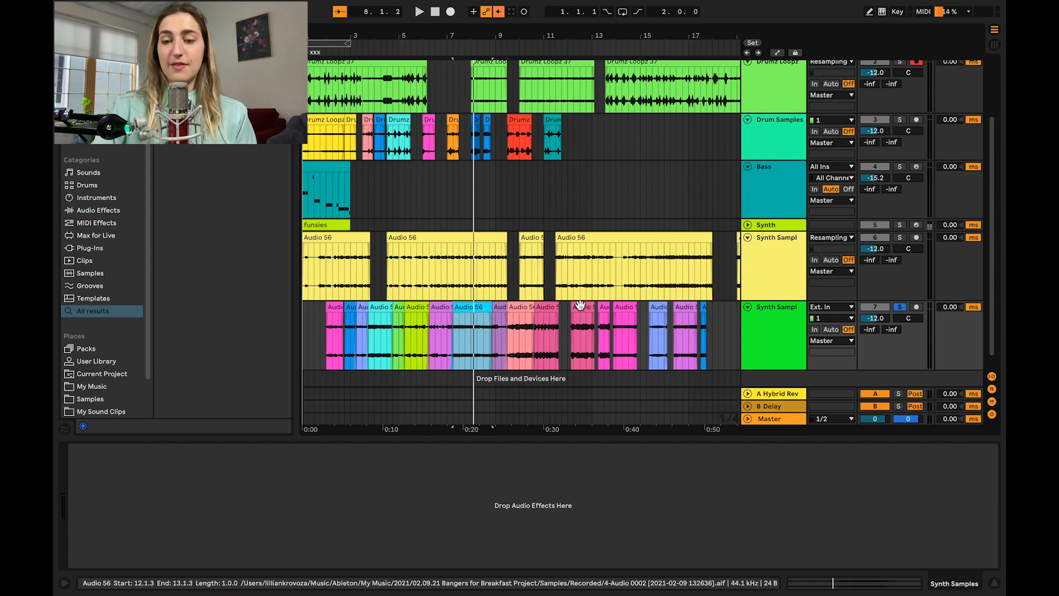
pyautogui.click(509, 313)
pyautogui.press('space')
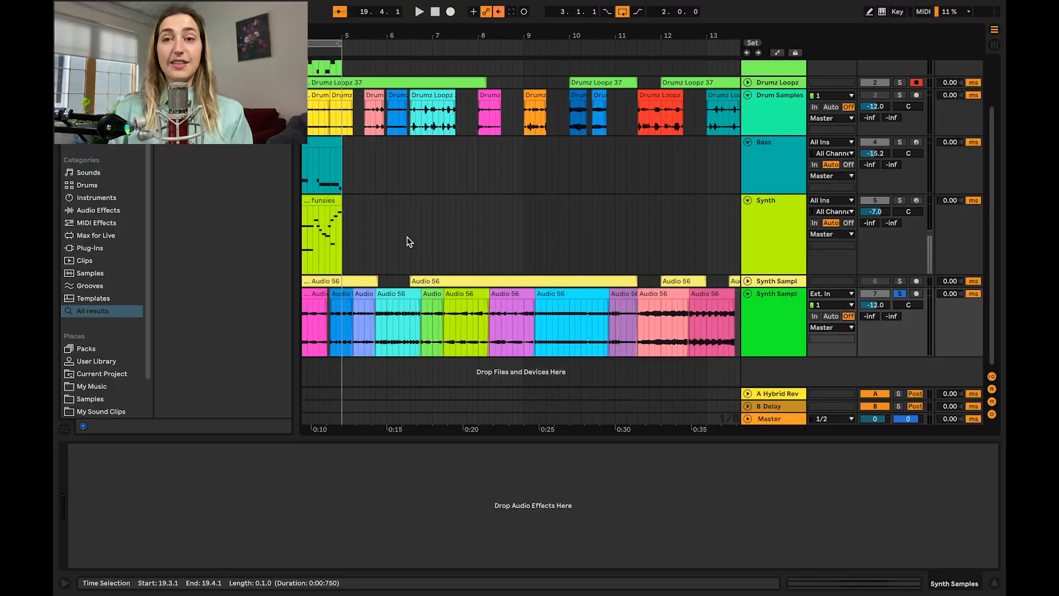
pyautogui.hscroll(-3, 408, 242)
pyautogui.scroll(-2, 408, 242)
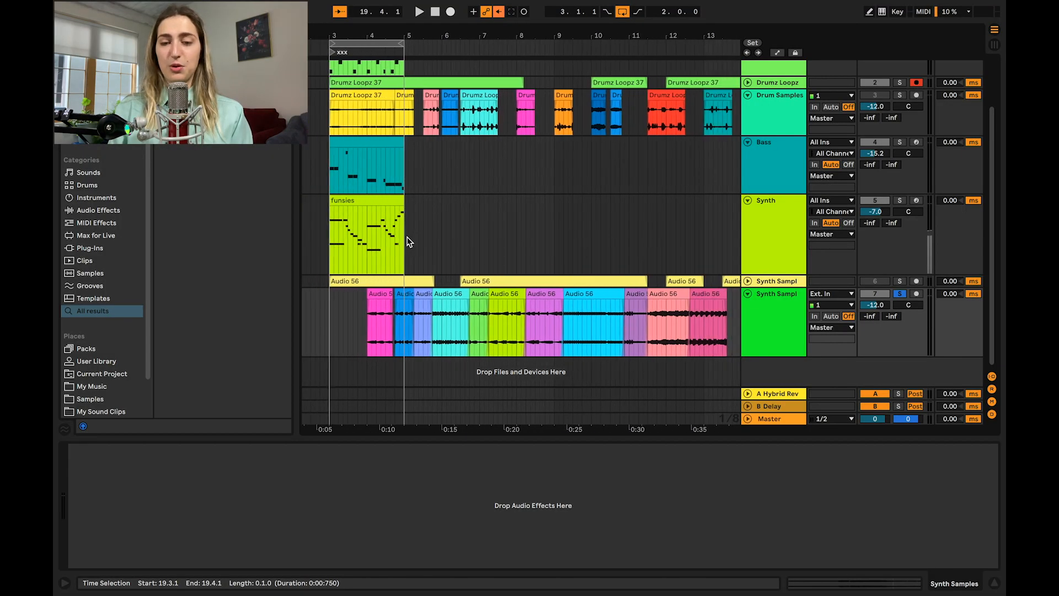
pyautogui.hscroll(-2, 409, 241)
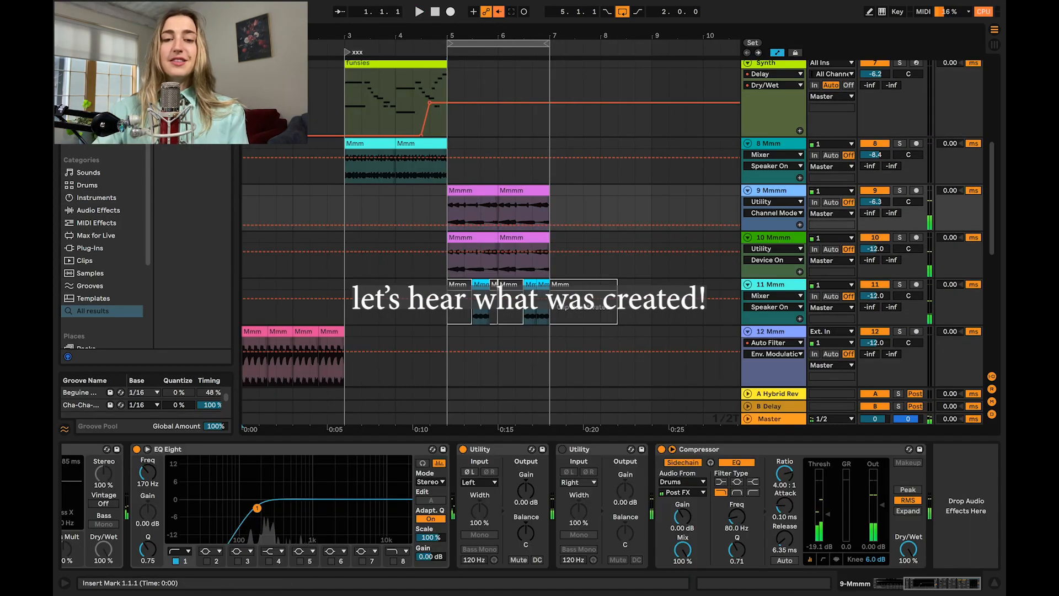
# Step: Play back the arrangement and examine its tracks, including the pink Mmm clips before bar 3 and their automation
pyautogui.click(773, 64)
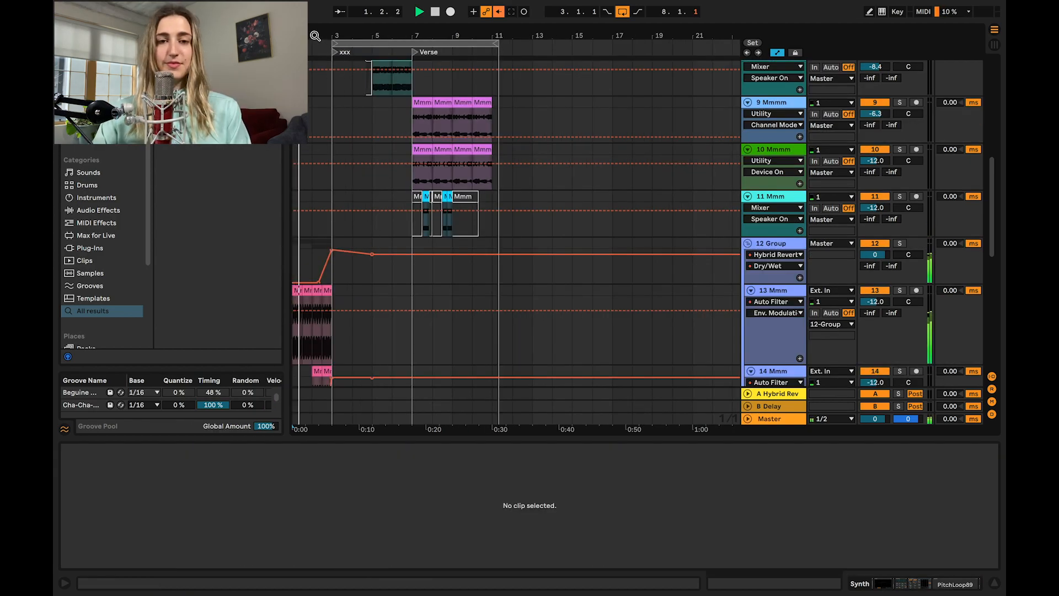
pyautogui.scroll(-4, 324, 92)
pyautogui.click(325, 183)
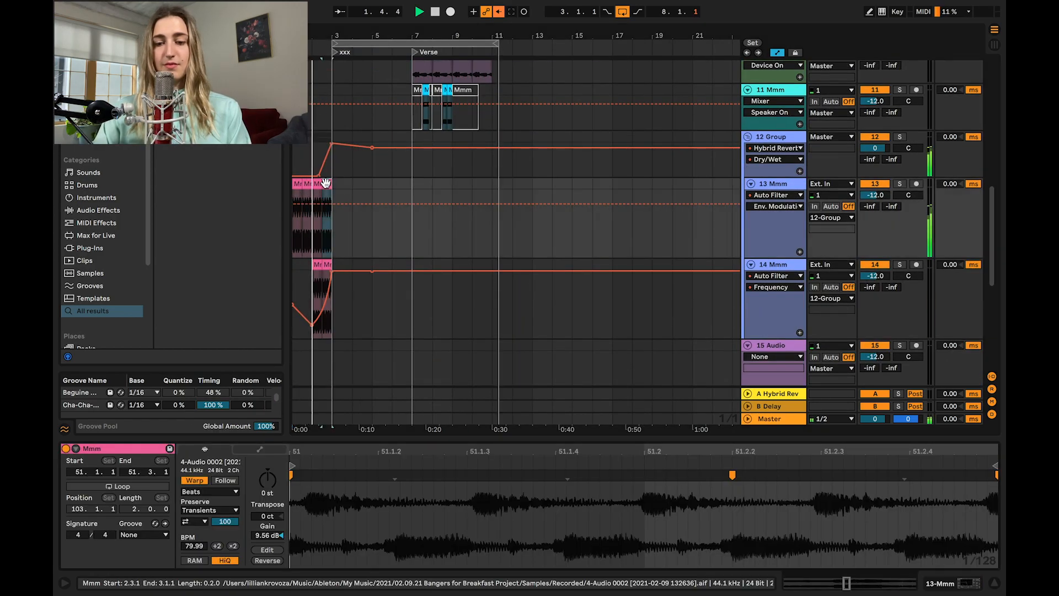
pyautogui.moveTo(340, 30); pyautogui.dragTo(394, 31)
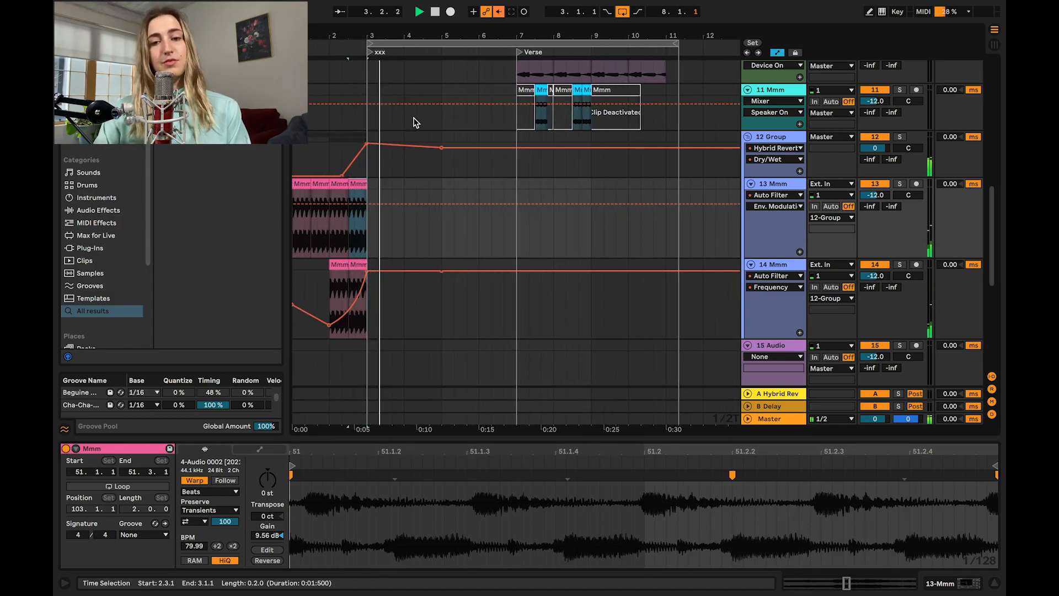
pyautogui.scroll(2, 417, 122)
pyautogui.scroll(2, 415, 123)
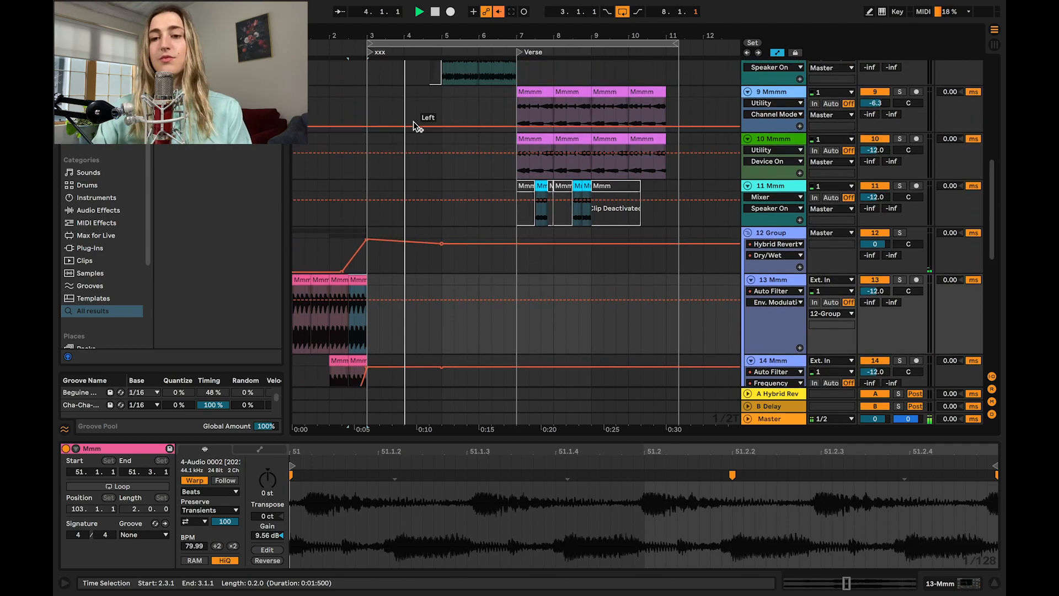
pyautogui.scroll(5, 414, 124)
pyautogui.scroll(3, 414, 125)
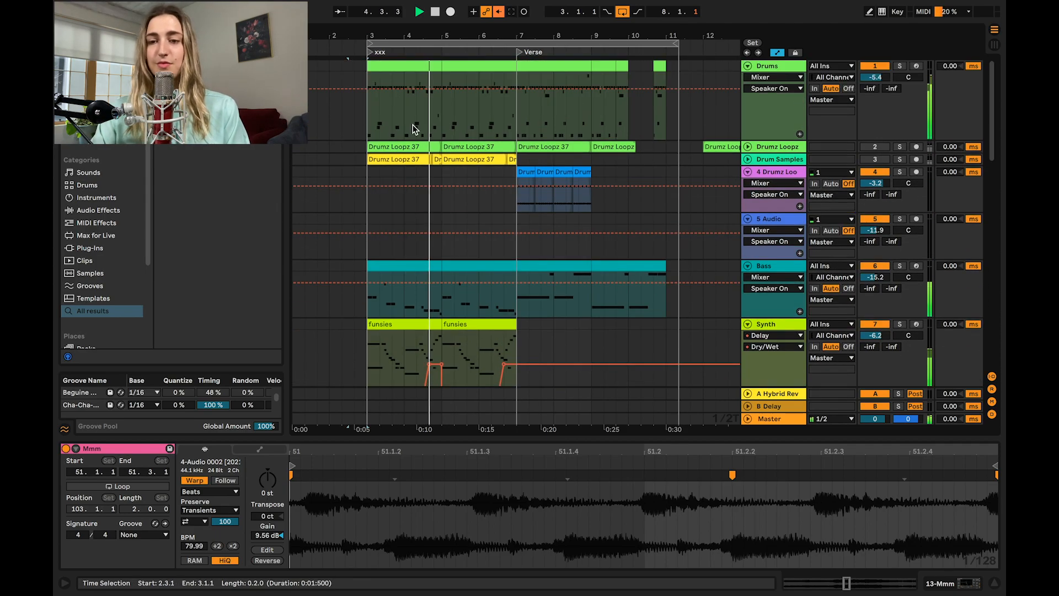
# Step: Shorten the arrangement loop to 8 bars so it ends at 11.1.1, and place the insert marker there
pyautogui.scroll(-2, 479, 164)
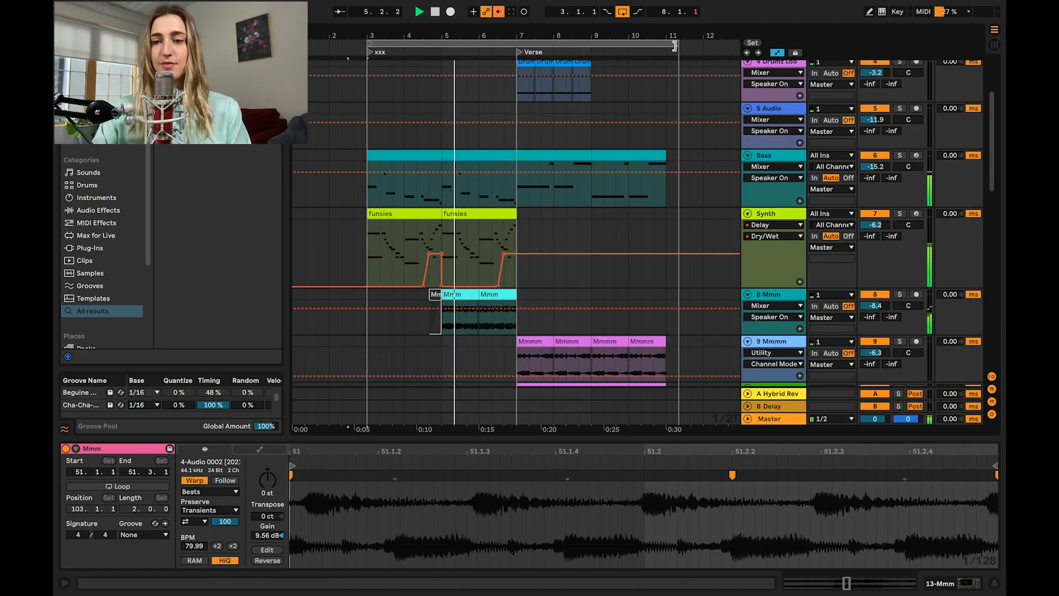
pyautogui.moveTo(672, 42); pyautogui.dragTo(666, 42)
pyautogui.scroll(-4, 628, 98)
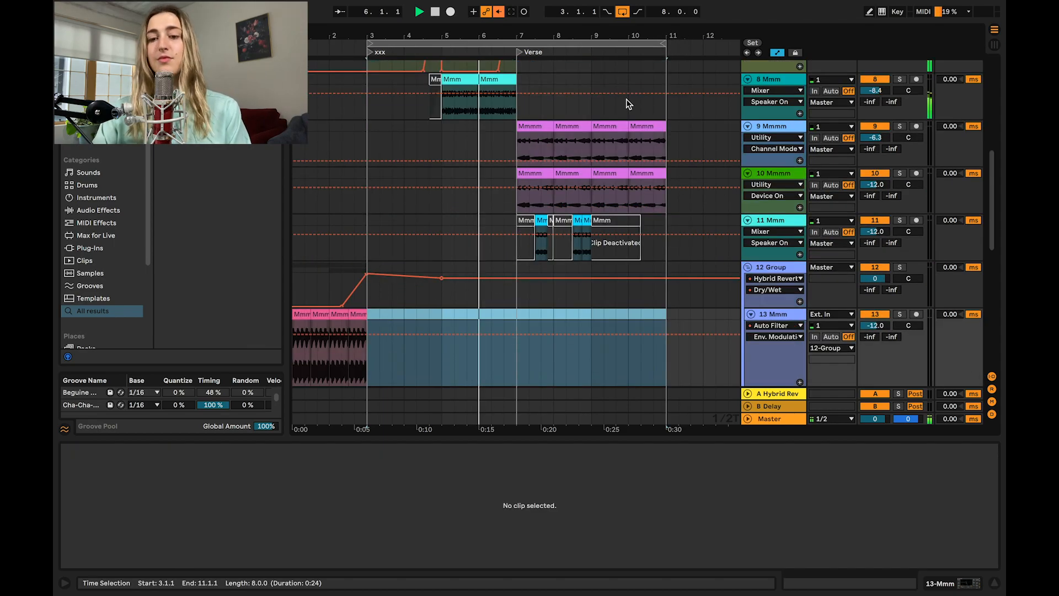
pyautogui.click(669, 126)
# Step: Follow the looped playback through the Verse and examine how the Mmm samples are layered with the other tracks
pyautogui.scroll(1, 632, 117)
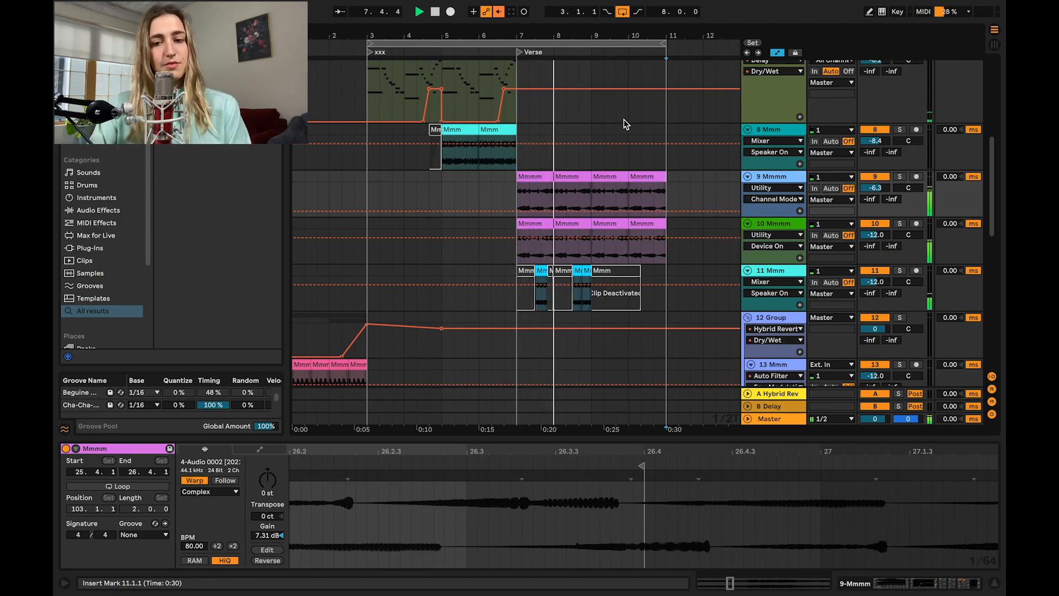
pyautogui.moveTo(607, 28); pyautogui.dragTo(606, 28)
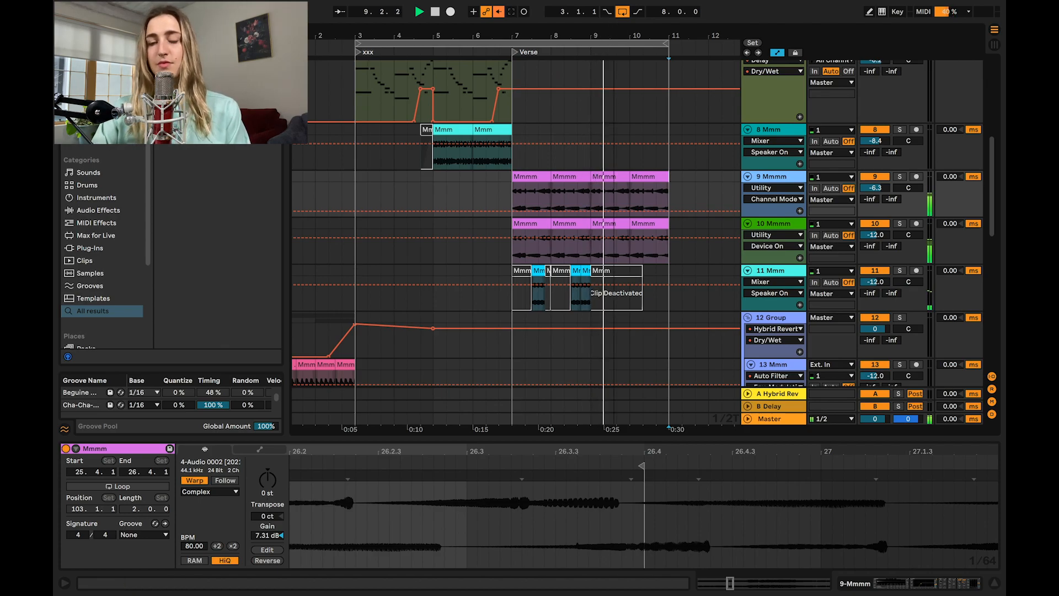
pyautogui.moveTo(607, 29); pyautogui.dragTo(553, 33)
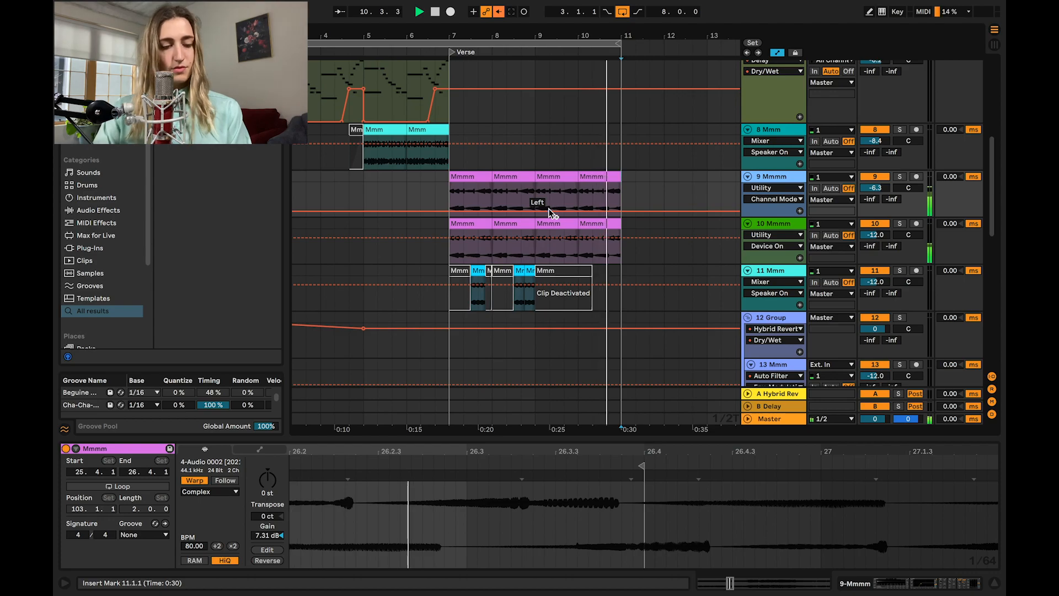
pyautogui.scroll(8, 546, 210)
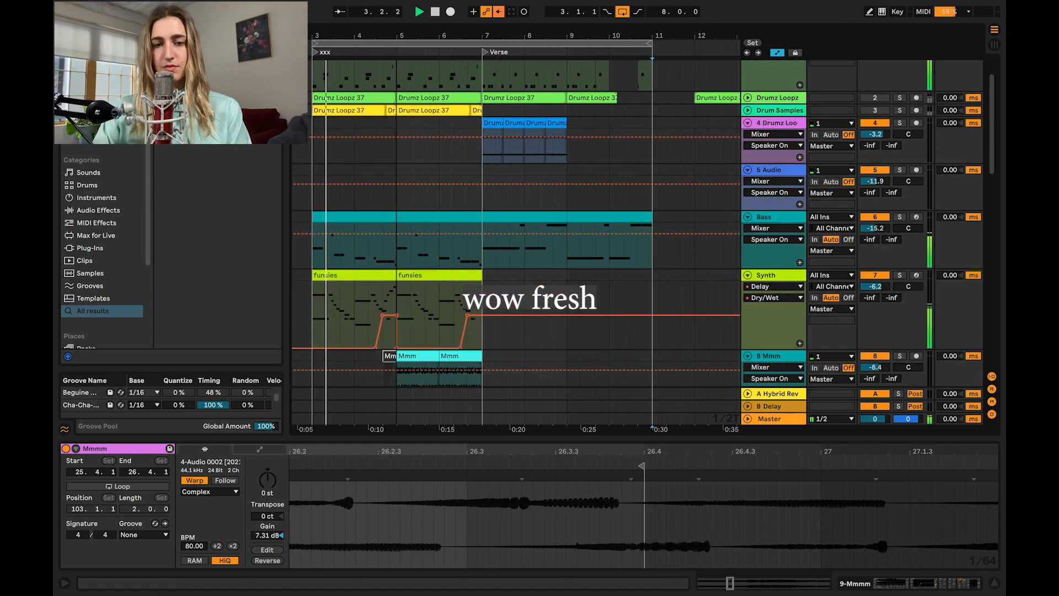